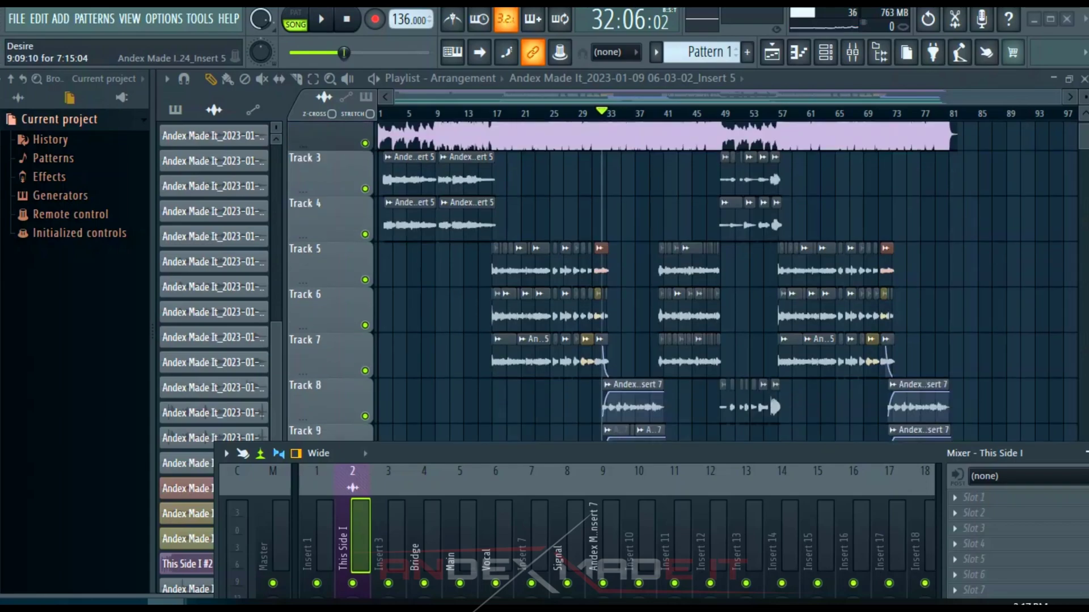
scroll(769, 318, "down", 1)
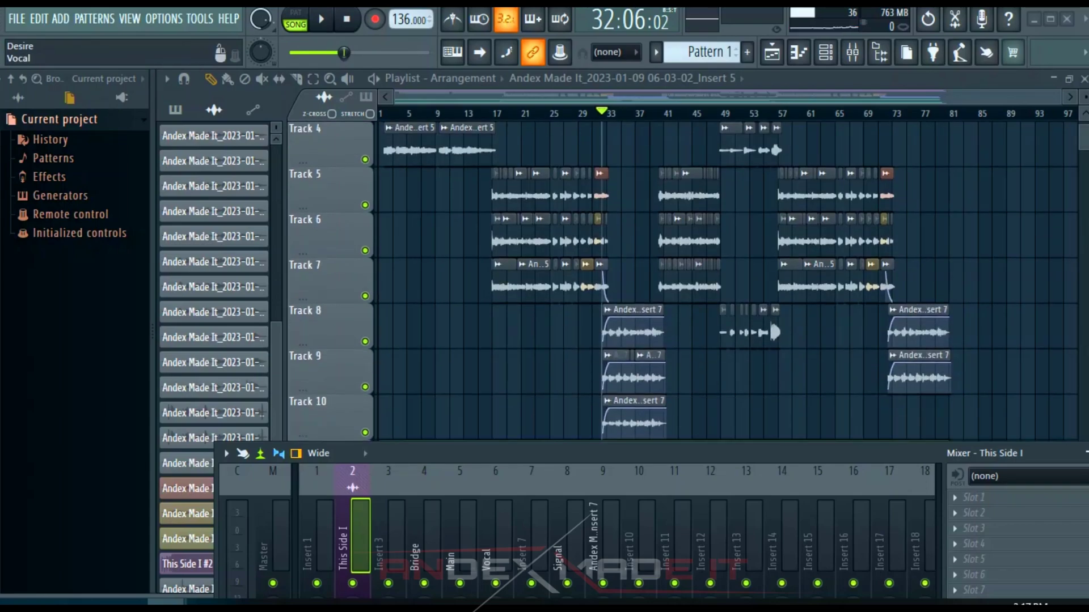
Step: Move the Mixer over the playlist and select insert 6 'Vocal' with its Parametric EQ 2
mouse_move(595, 452)
left_mouse_down()
mouse_move(579, 240)
mouse_move(592, 116)
left_mouse_up()
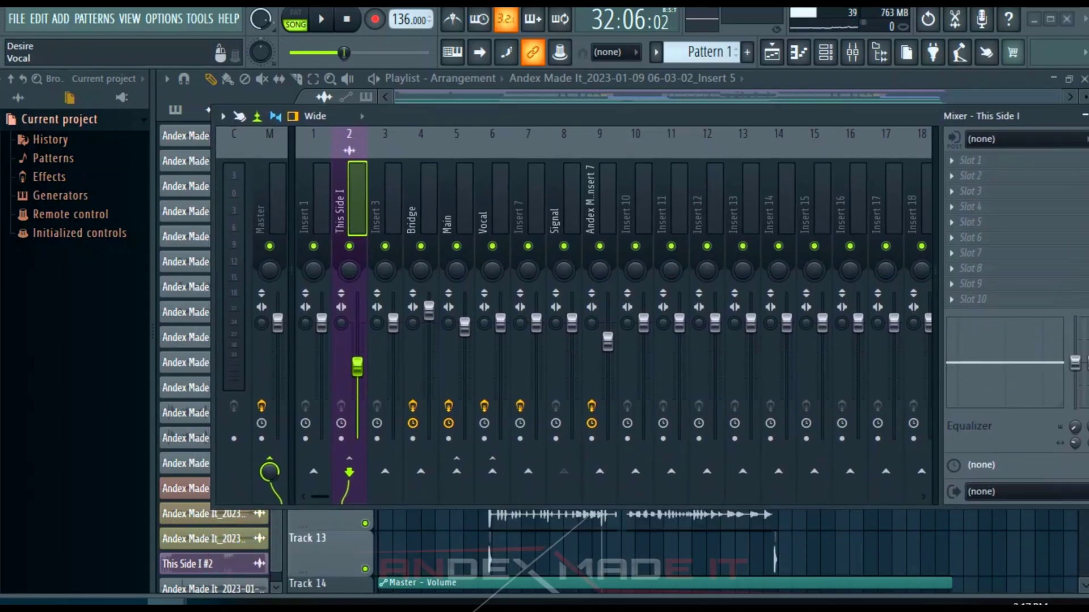
left_click(493, 205)
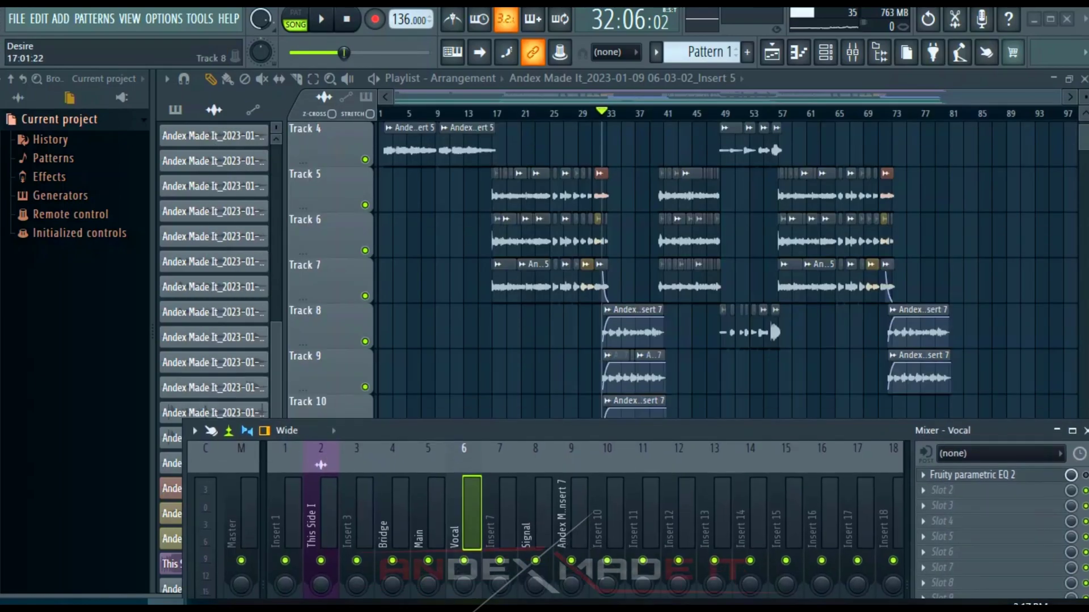
left_click_drag(596, 117, 568, 431)
scroll(768, 317, "up", 3)
scroll(349, 159, "down", 2)
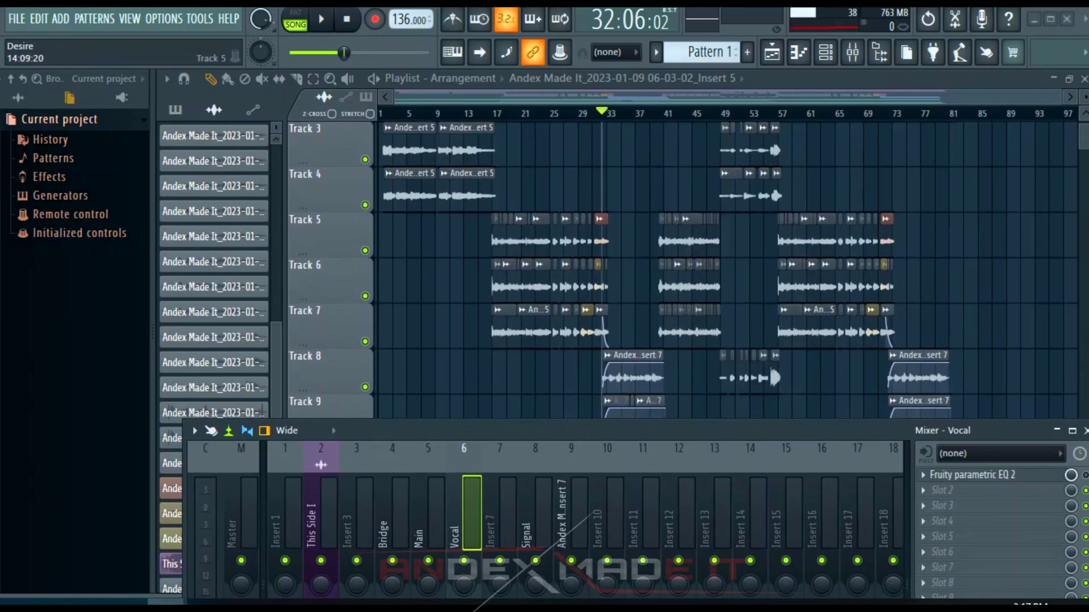
mouse_move(398, 124)
left_mouse_down()
mouse_move(617, 256)
mouse_move(818, 347)
left_mouse_up()
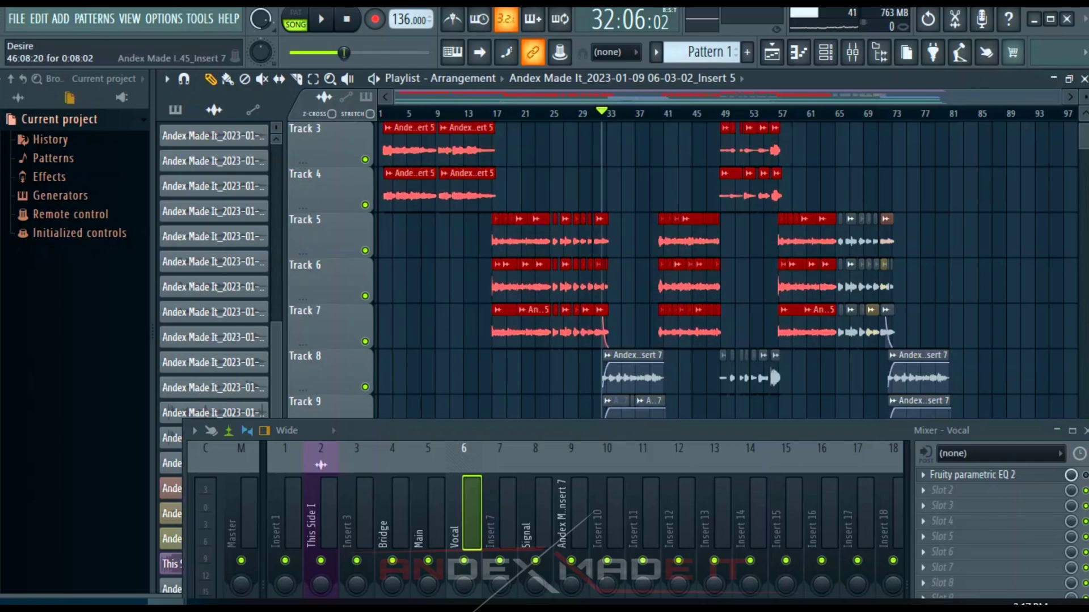
scroll(723, 273, "up", 2)
scroll(724, 272, "down", 3)
scroll(723, 272, "up", 1)
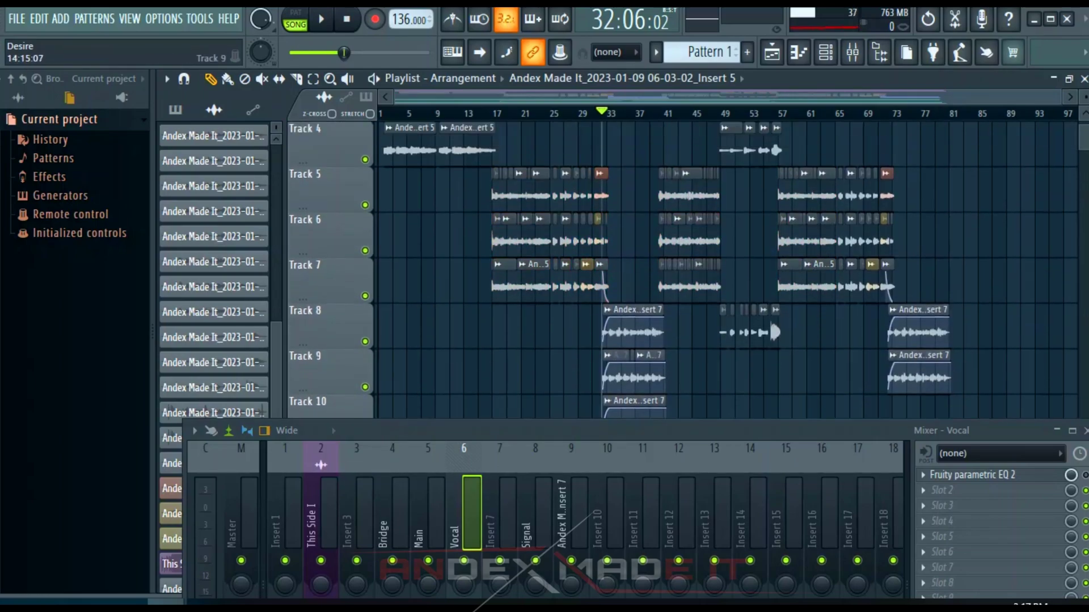
left_click_drag(286, 430, 287, 267)
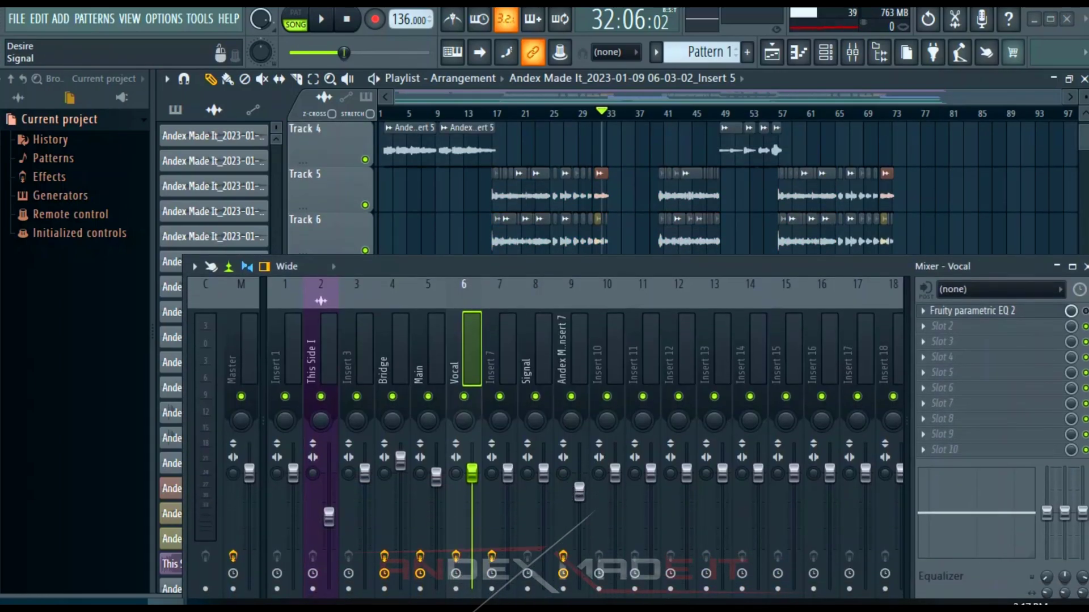
Step: Select the Main insert and arm it for disk recording to a WAV file
left_click(428, 349)
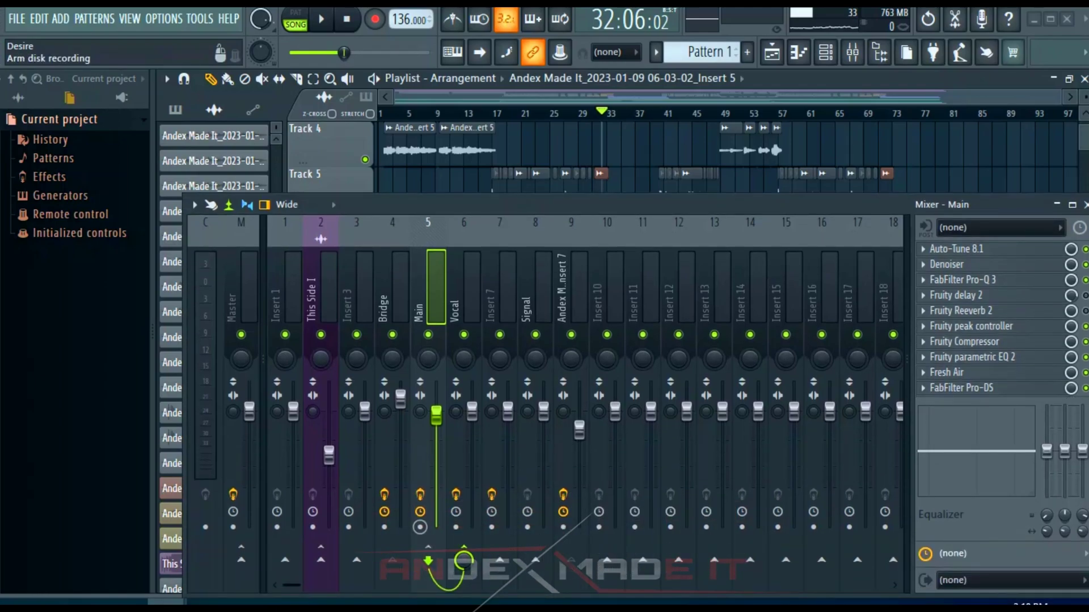
left_click(420, 527)
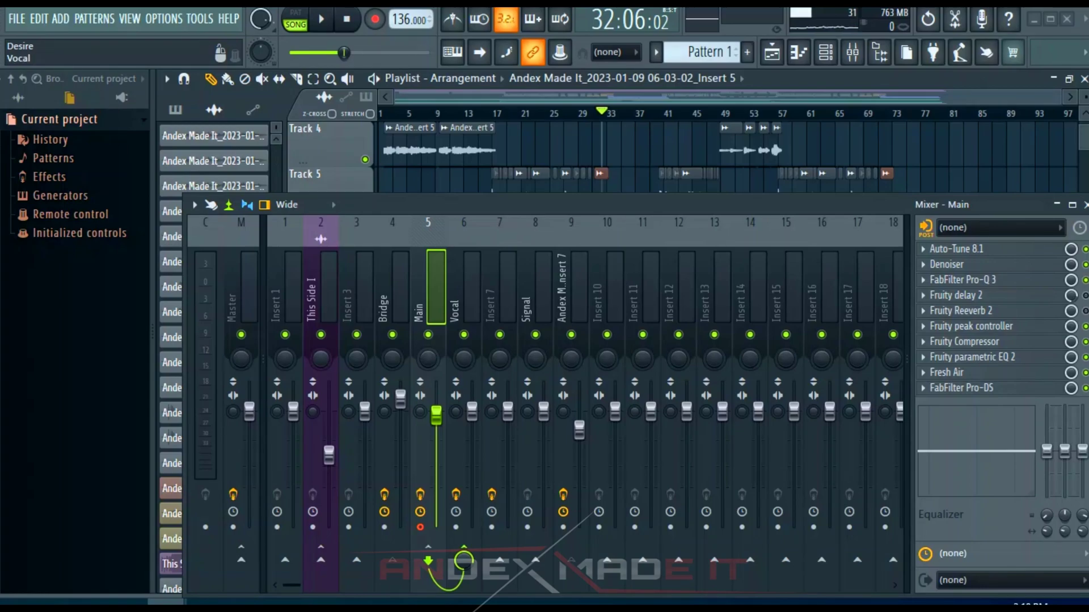
Step: Set the mixer-track render Tail to 'Cut remainder' in the Ctrl+R render settings
key("ctrl+r")
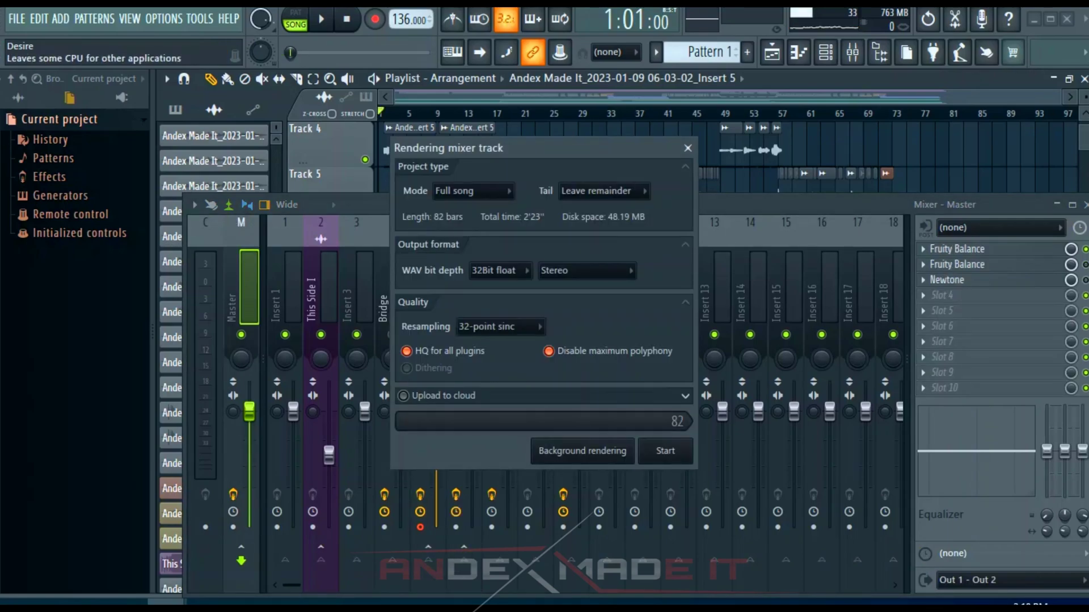
left_click(602, 191)
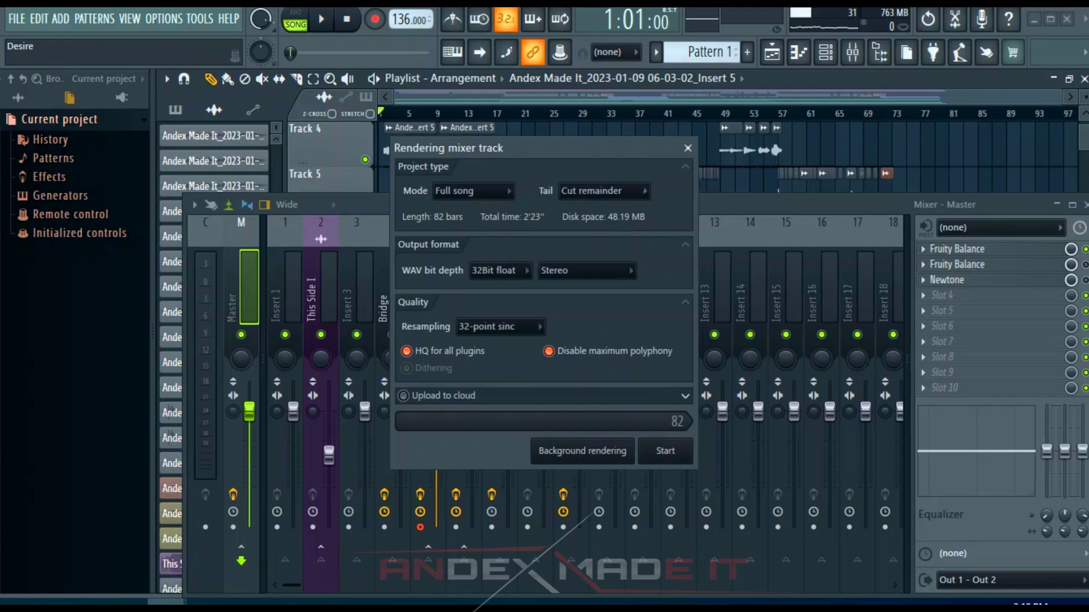
mouse_move(447, 147)
left_mouse_down()
mouse_move(609, 196)
mouse_move(744, 103)
left_mouse_up()
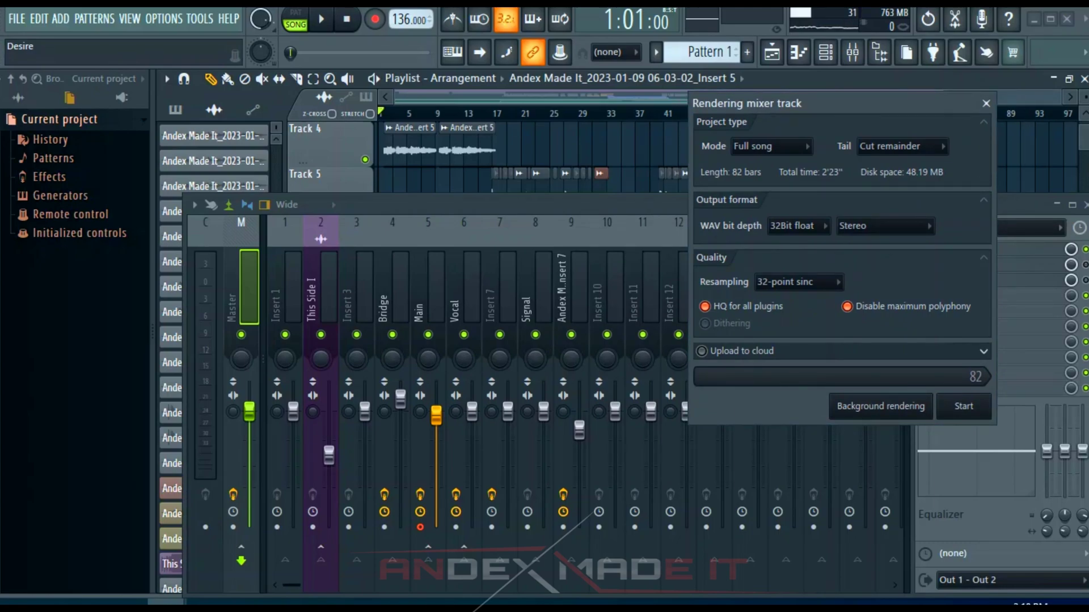
Step: Close the render settings, hide the Mixer and select the long vocal clip on Track 15
left_click(985, 103)
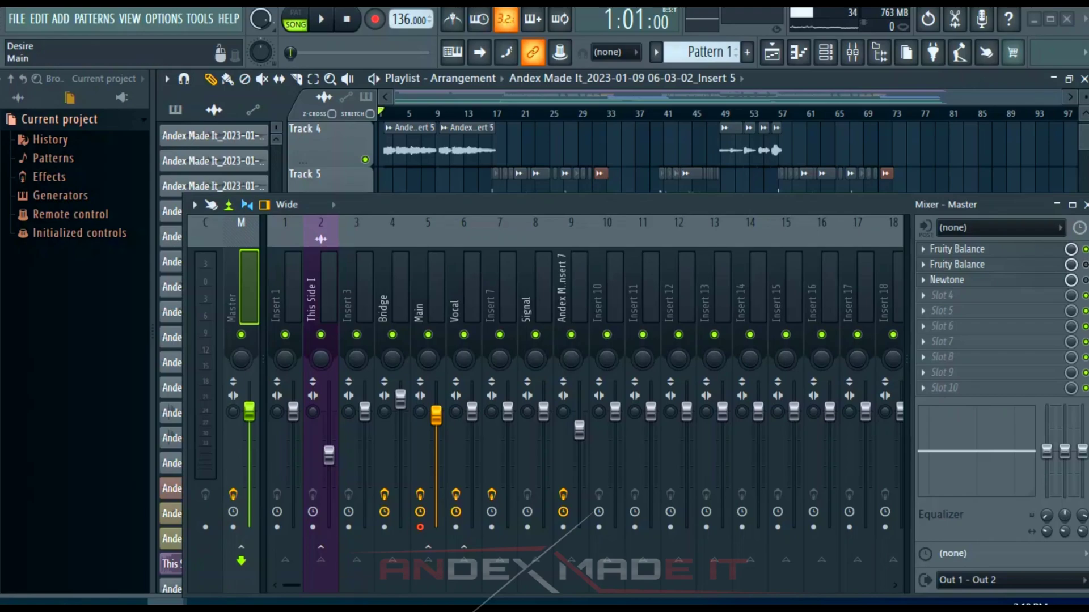
left_click(435, 557)
left_click(1057, 205)
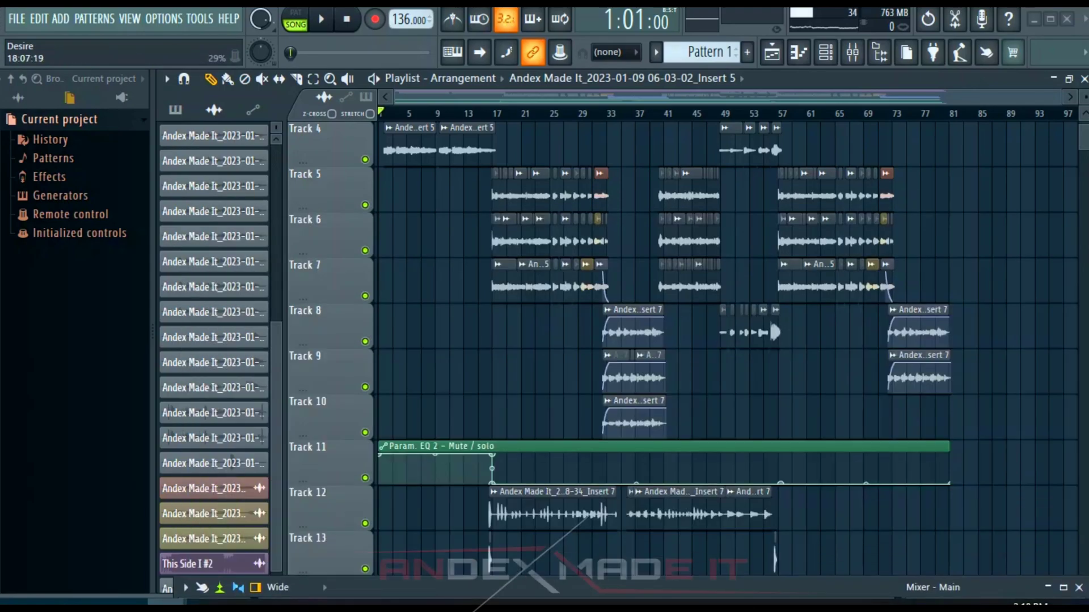
scroll(681, 340, "down", 5)
left_click(510, 421)
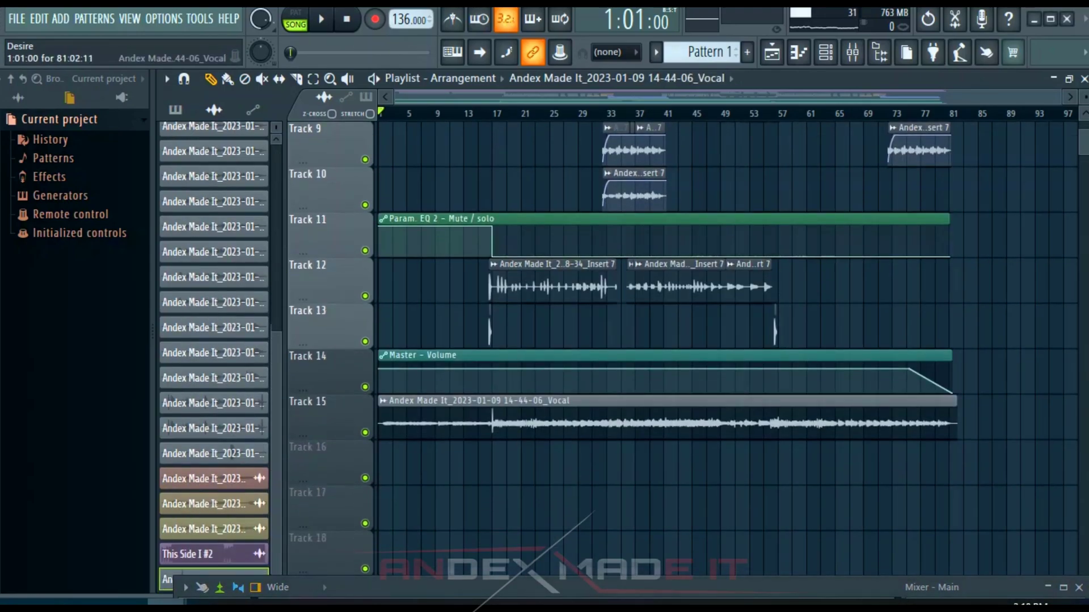
Step: Bring the Mixer back, select insert 8 'Signal' and mute Track 14's Master Volume automation
key("F9")
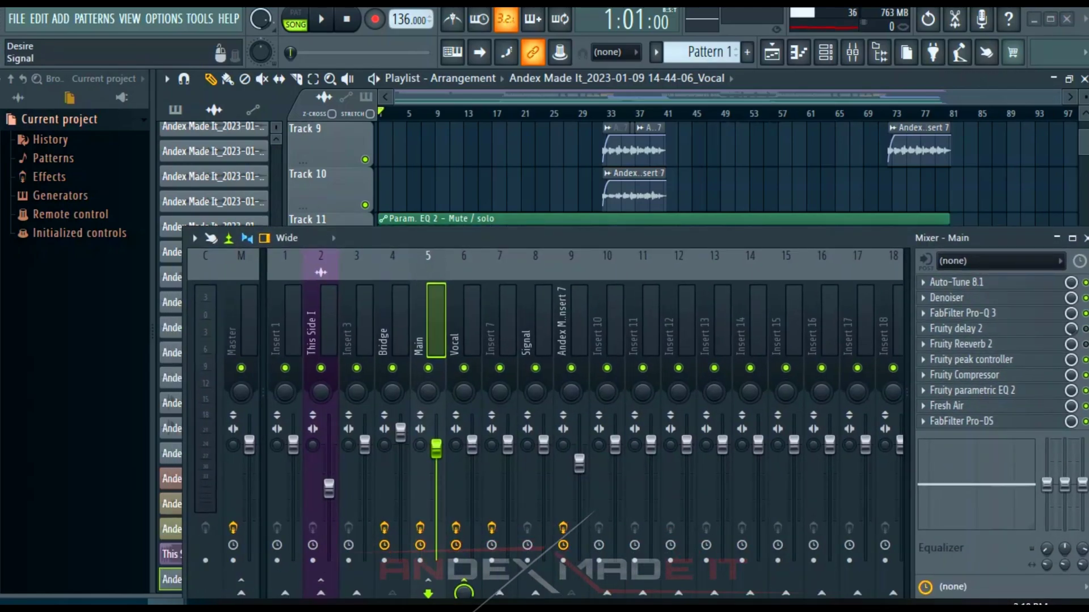
left_click(535, 324)
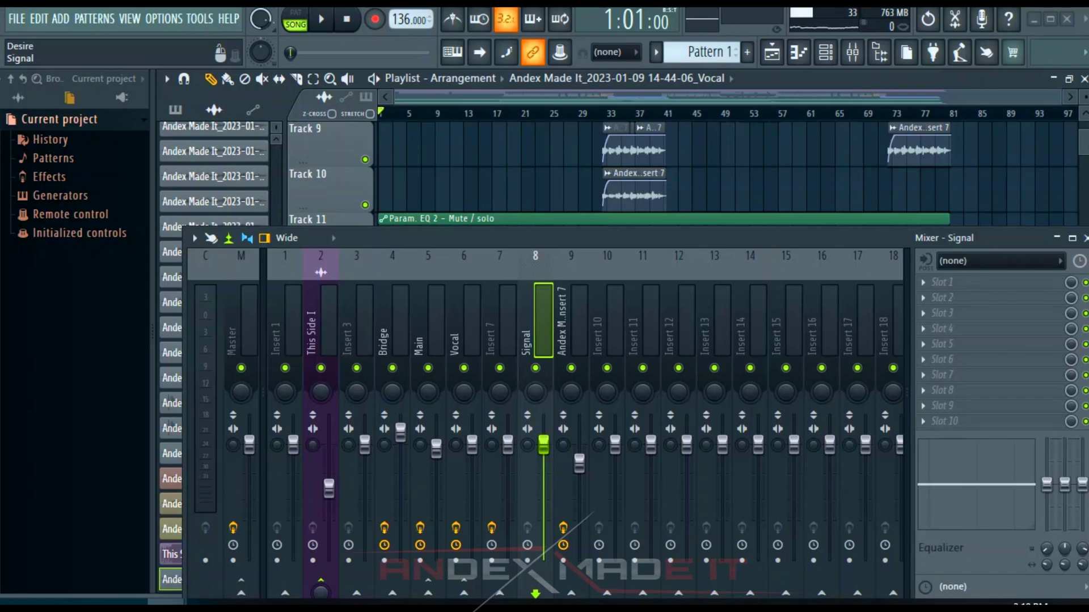
scroll(723, 171, "down", 4)
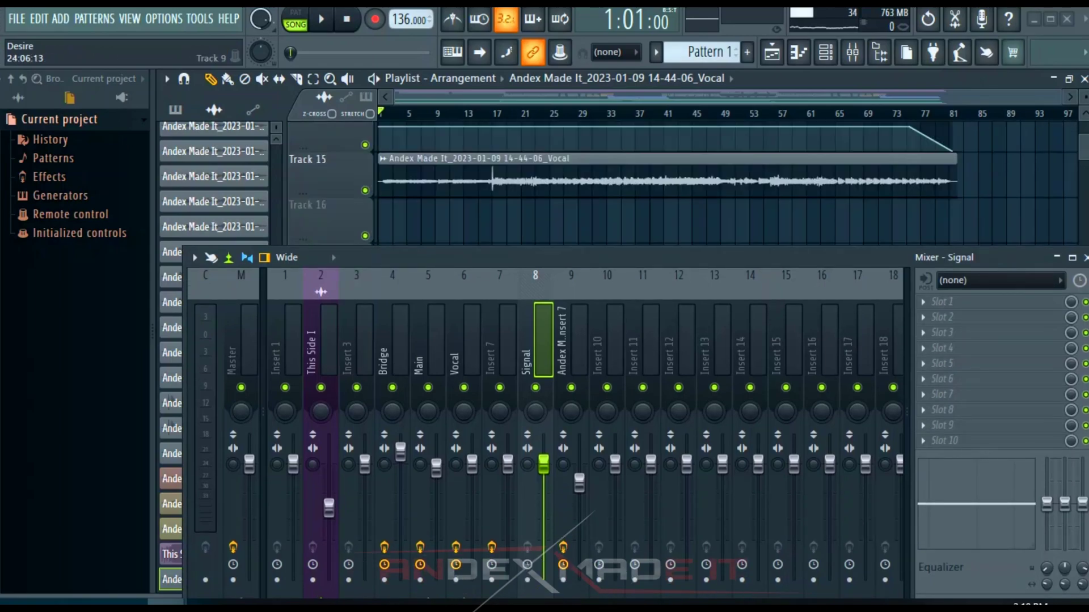
scroll(723, 170, "down", 3)
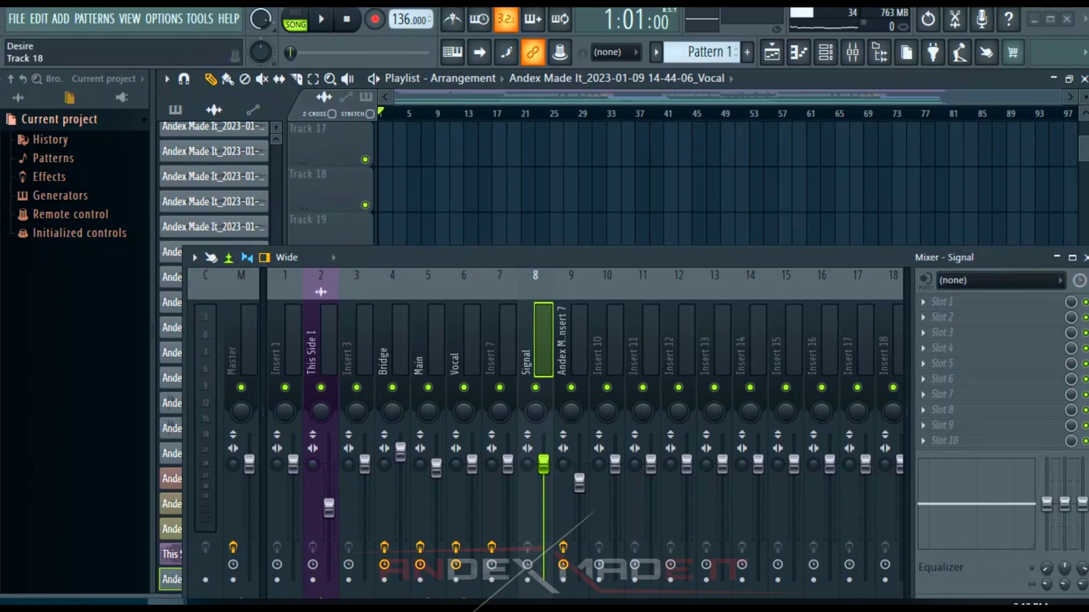
scroll(724, 170, "up", 3)
left_click(365, 159)
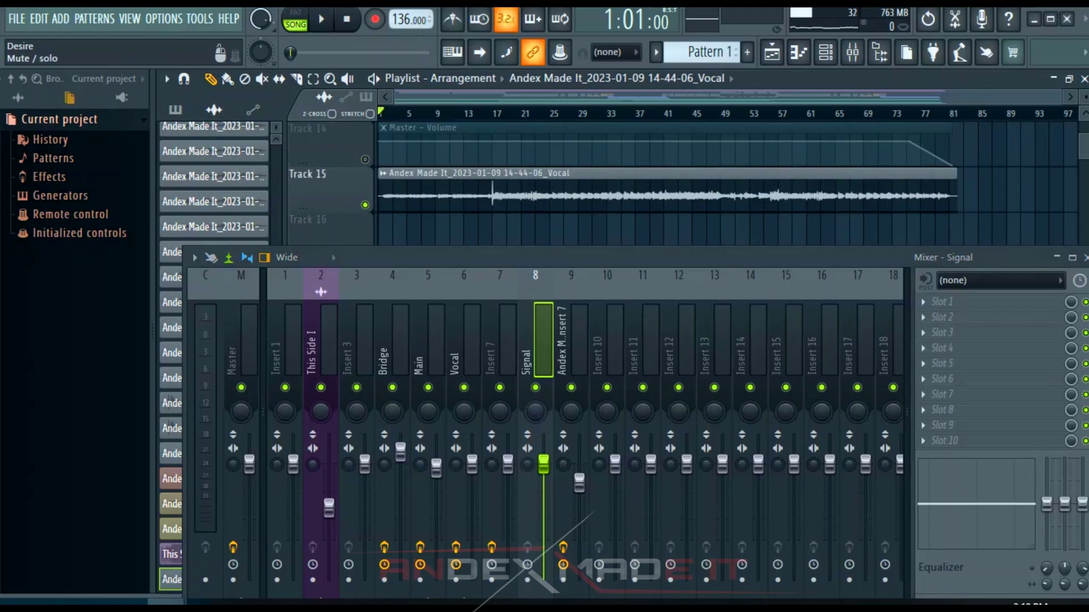
Step: Audition the song while toggling Signal's routing between This Side I and the master
left_click_drag(595, 257, 575, 204)
key("space")
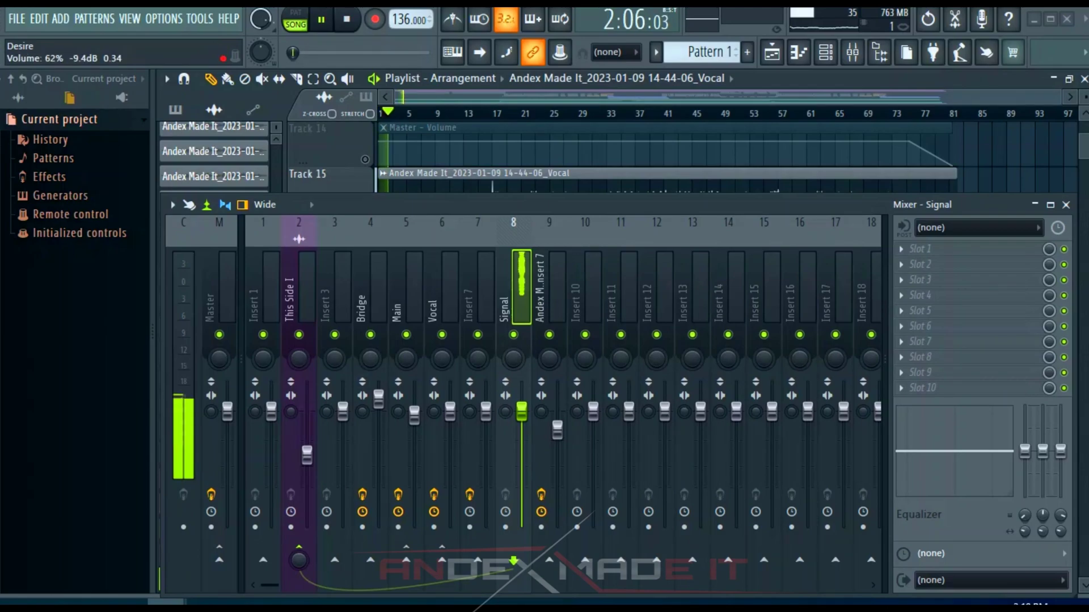
key("space")
left_click(299, 559)
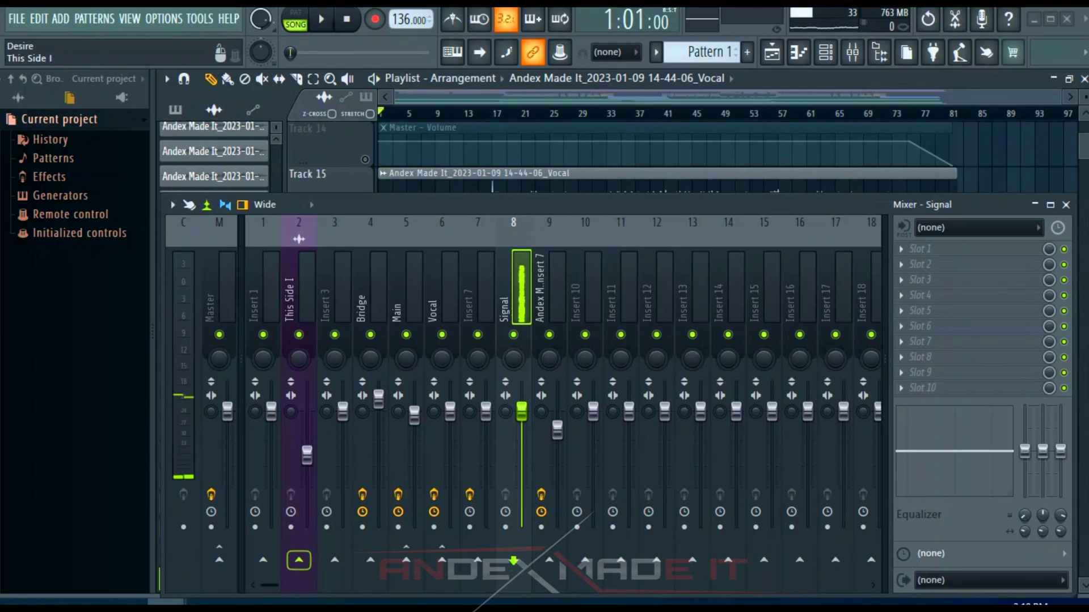
left_click(219, 560)
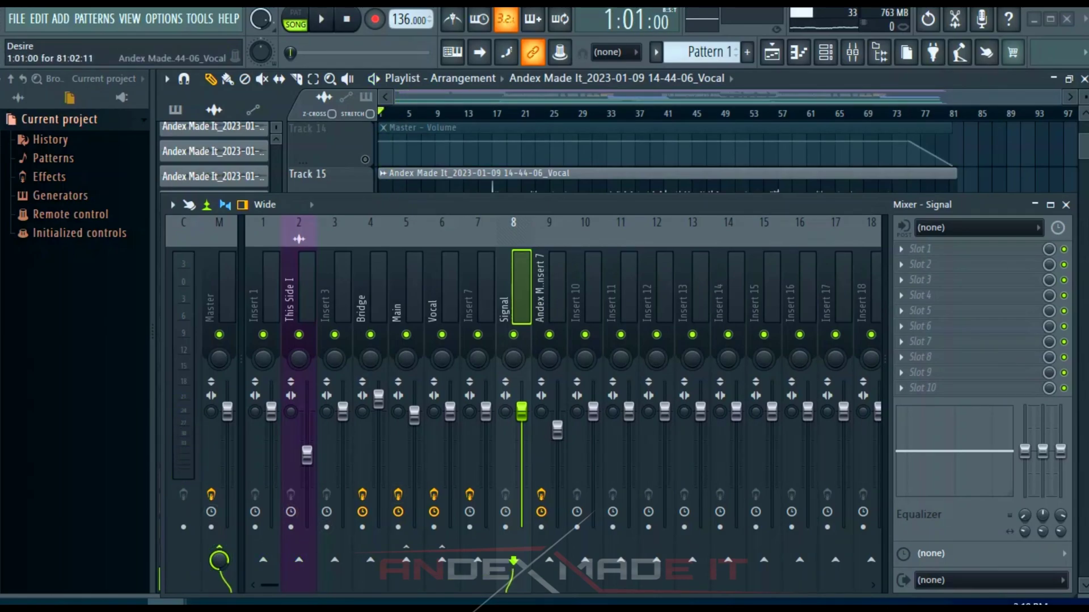
key("space")
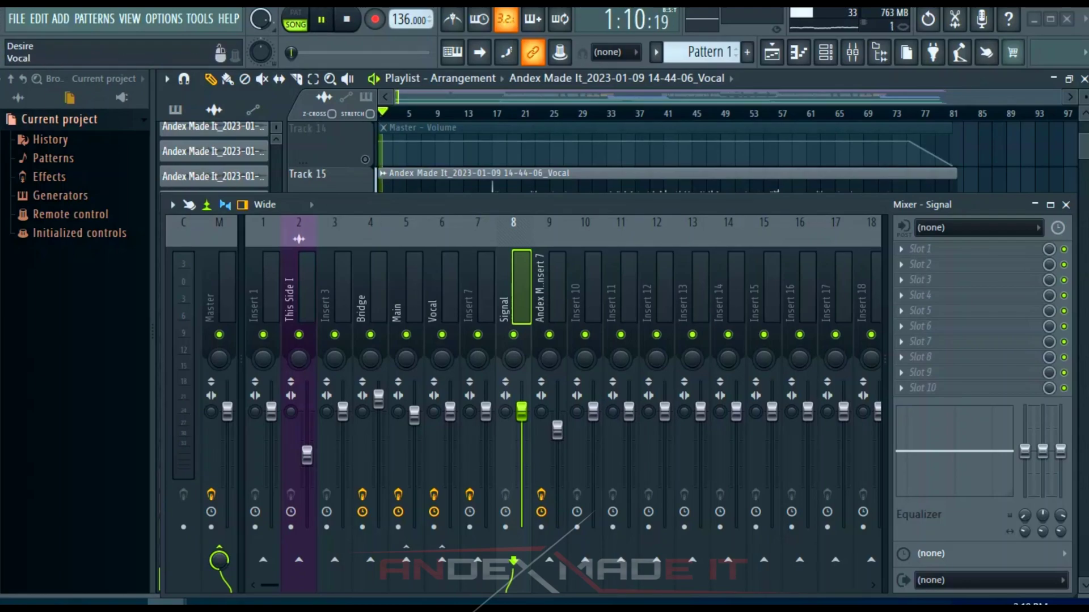
mouse_move(596, 204)
left_mouse_down()
mouse_move(580, 113)
mouse_move(615, 150)
mouse_move(649, 138)
left_mouse_up()
key("space")
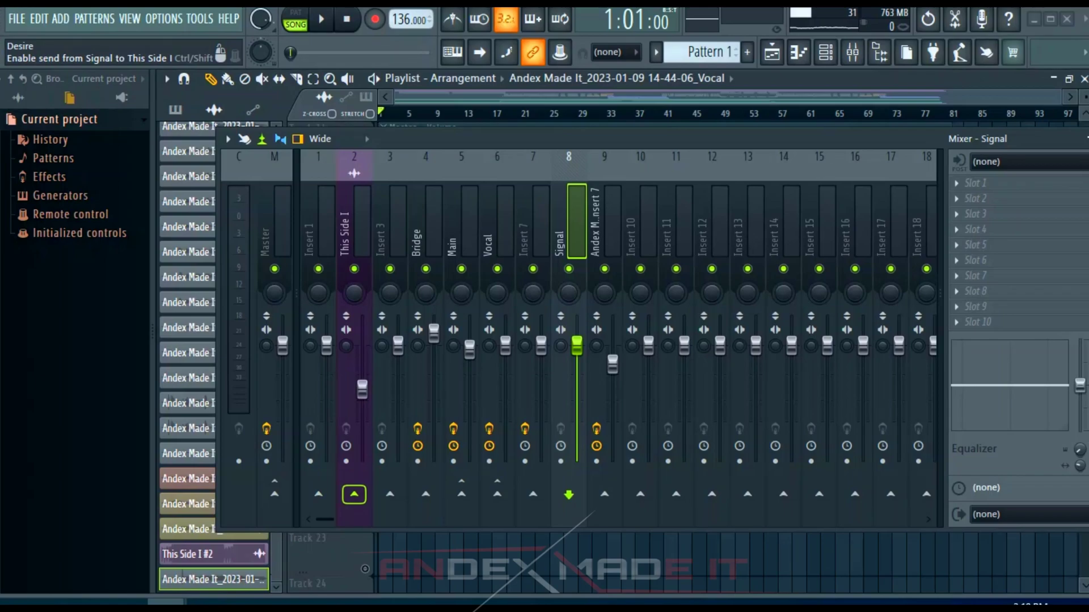
Step: Sidechain Signal into This Side I and bring up This Side I's FX slot 1 plugin list
right_click(355, 495)
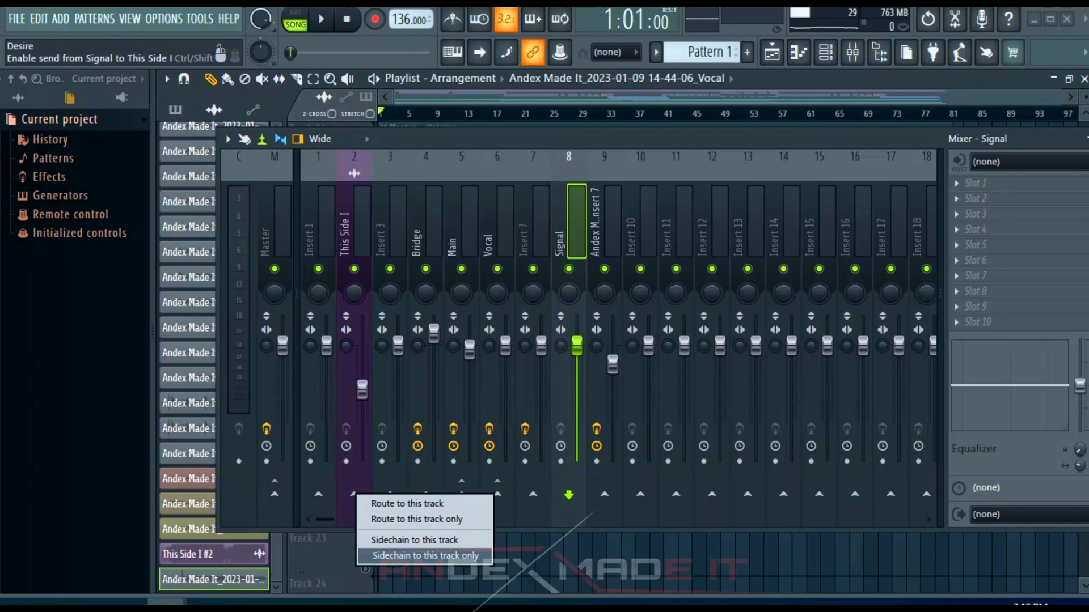
left_click(425, 555)
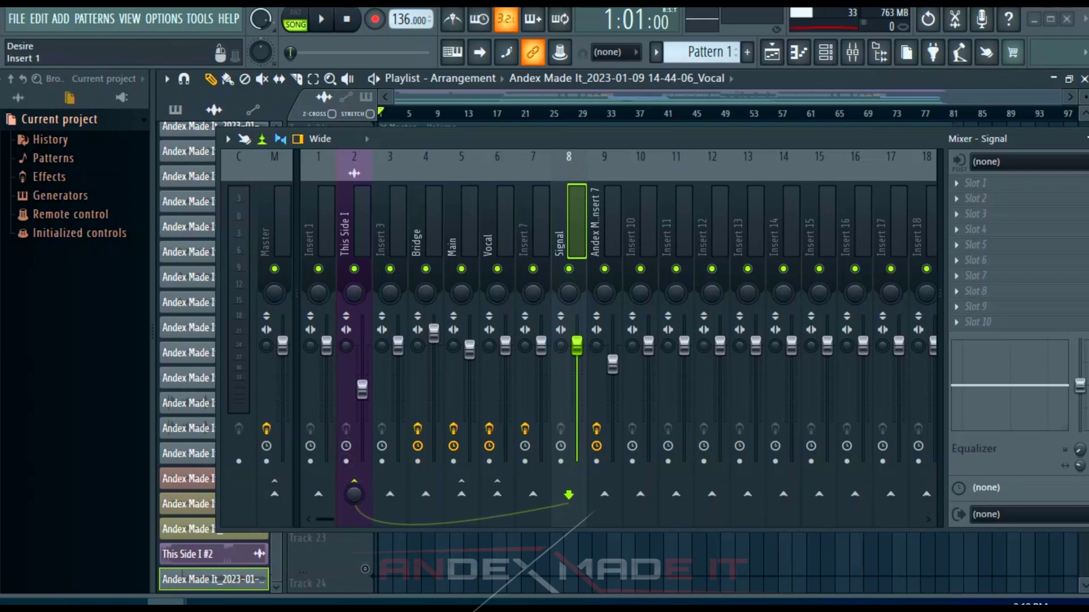
left_click(353, 222)
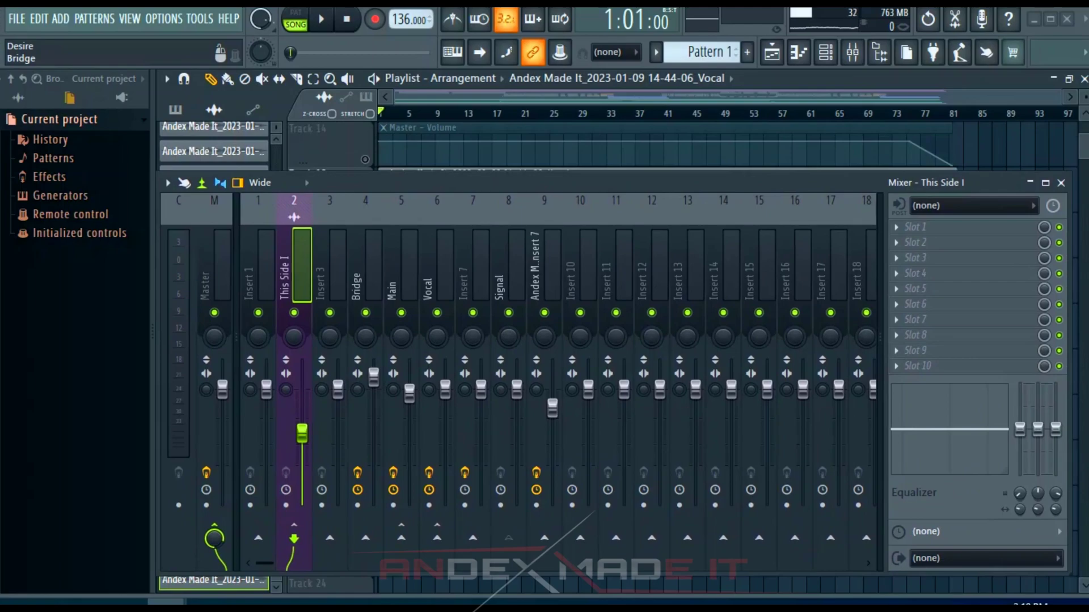
left_click(898, 227)
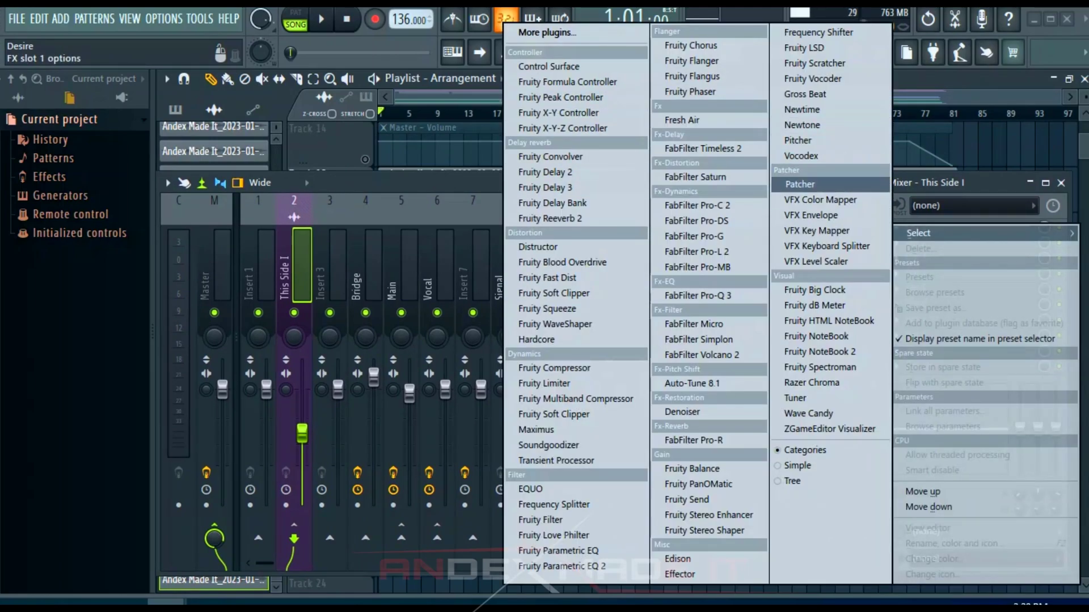
Step: Put Patcher in This Side I's first slot with the X Youlean Multiband Sidechain preset
left_click(800, 185)
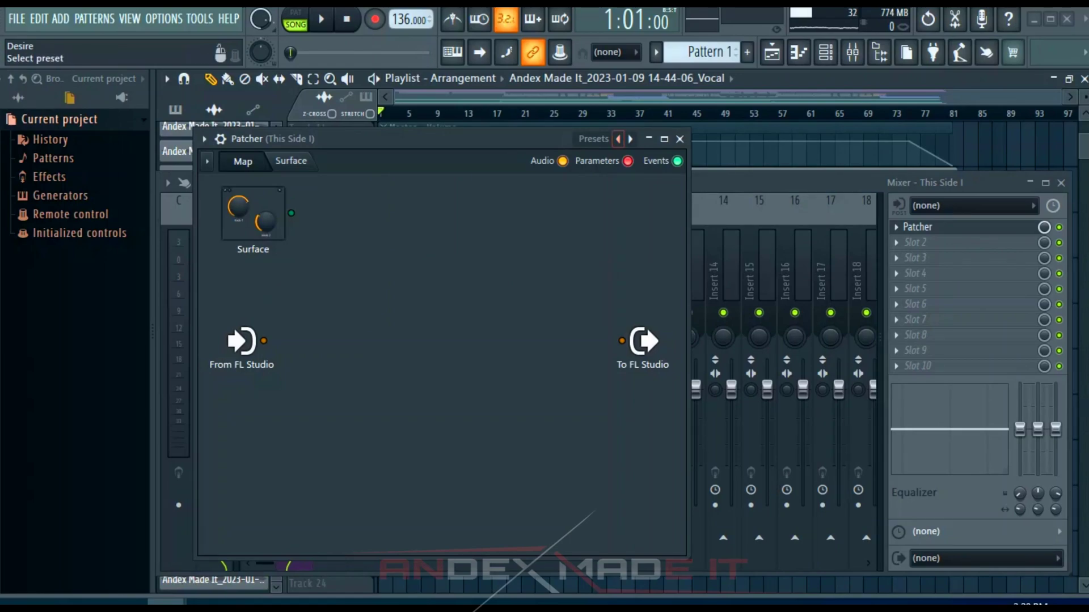
left_click(617, 139)
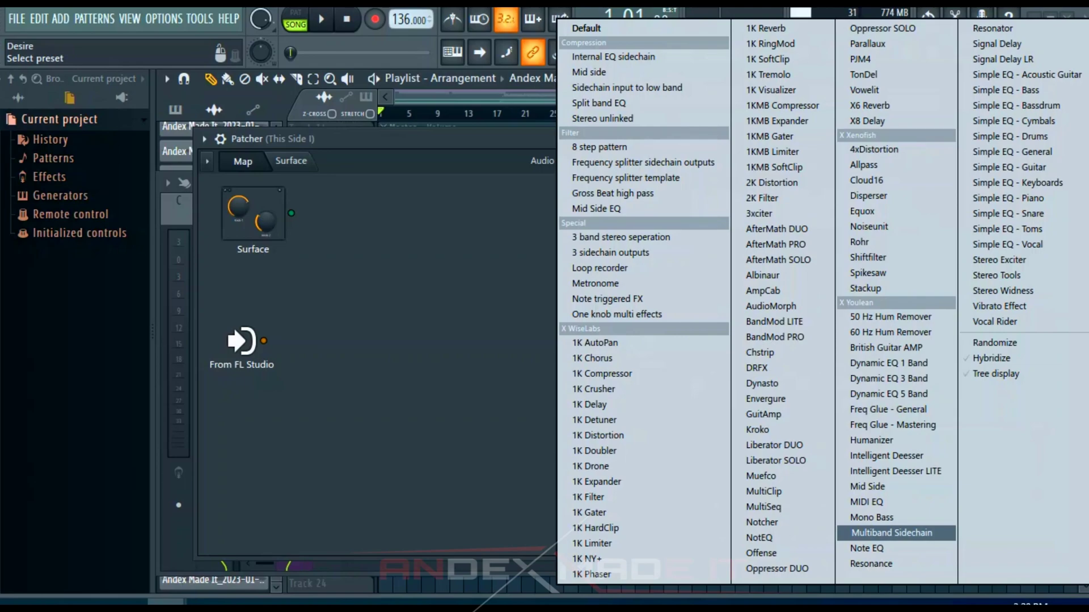
left_click(892, 533)
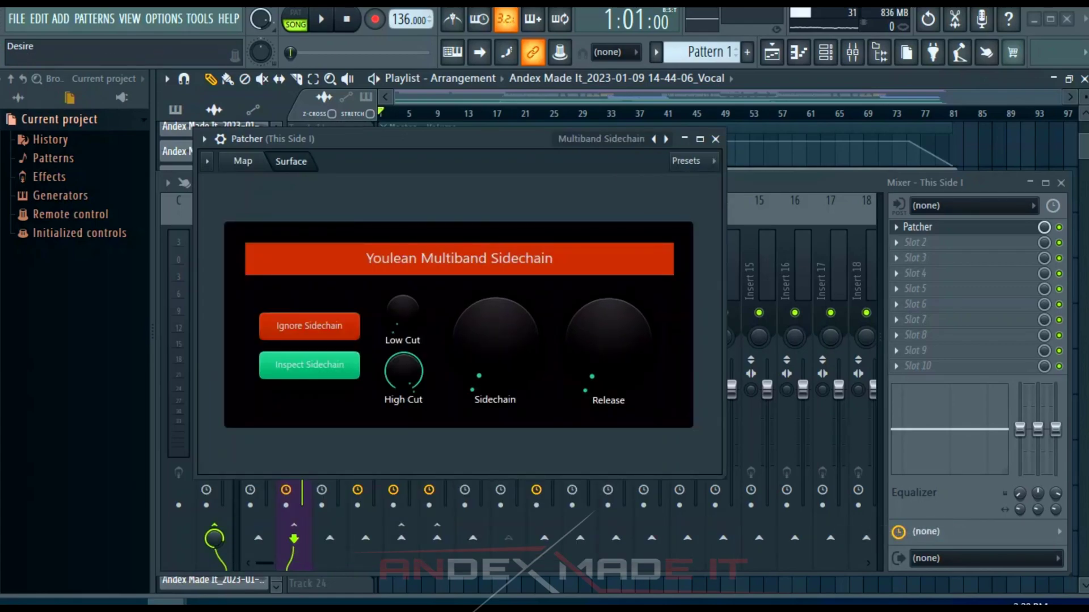
Step: Show Patcher's Map and inspect the From FL Studio Outputs > Audio list
left_click(242, 161)
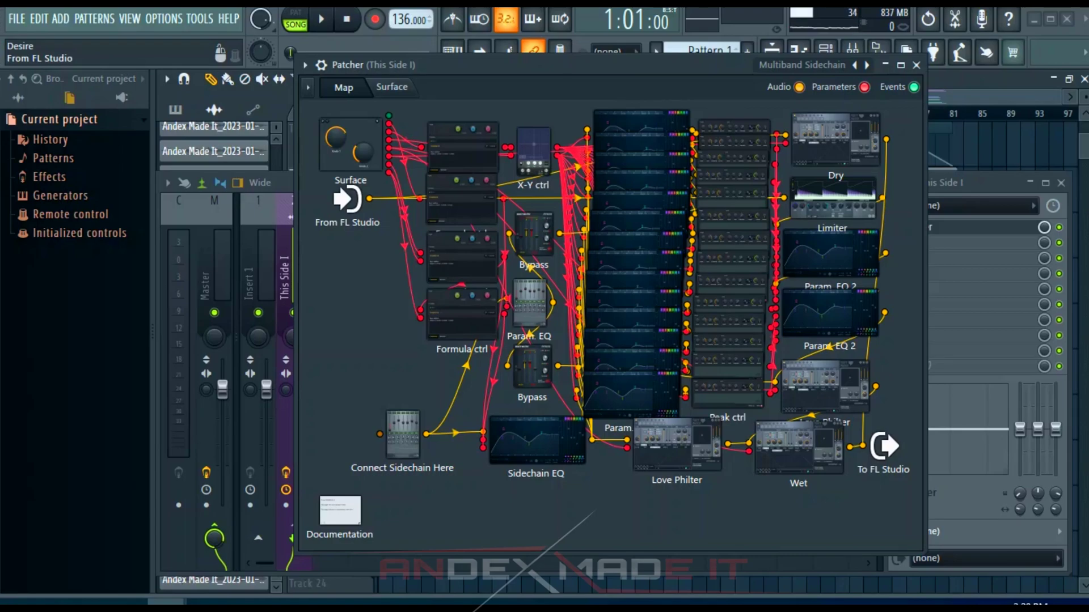
right_click(345, 205)
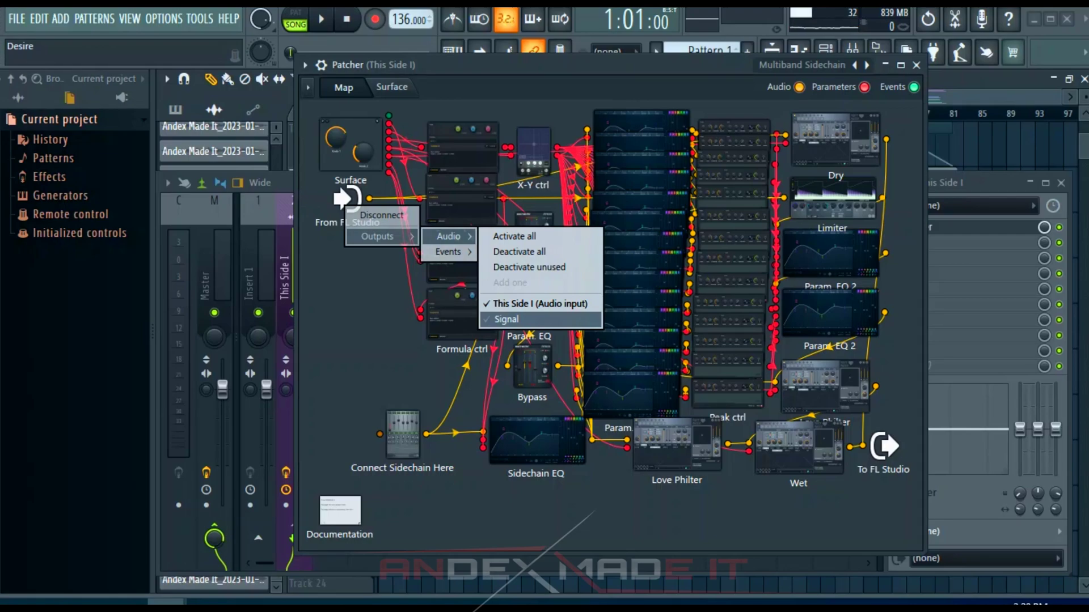
Step: In the mixer, check the Signal track's options, then reselect This Side I
left_click(511, 319)
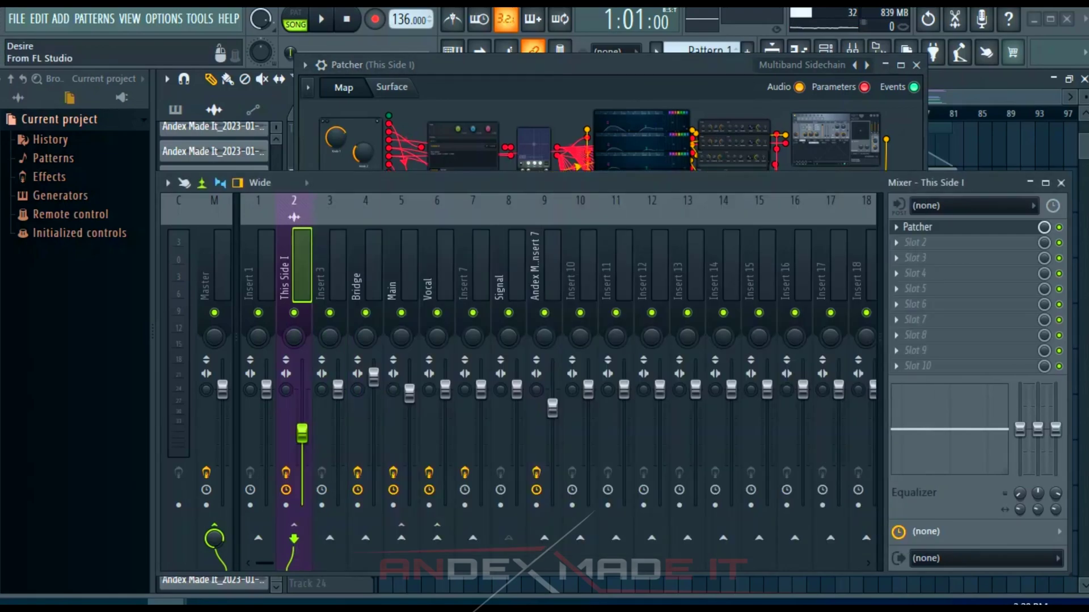
left_click(511, 319)
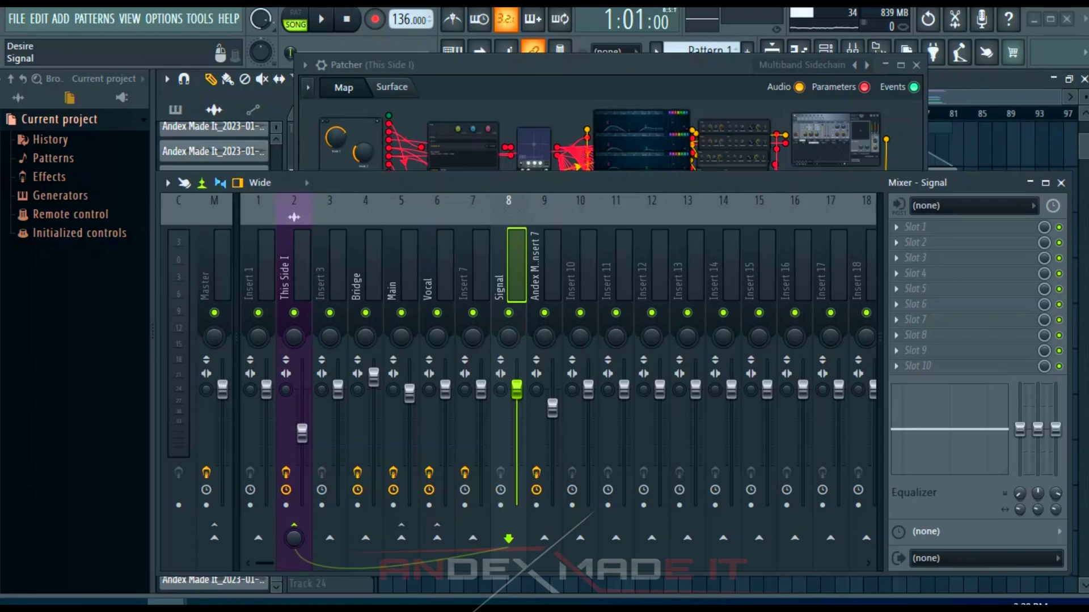
right_click(522, 264)
key("Escape")
left_click(294, 264)
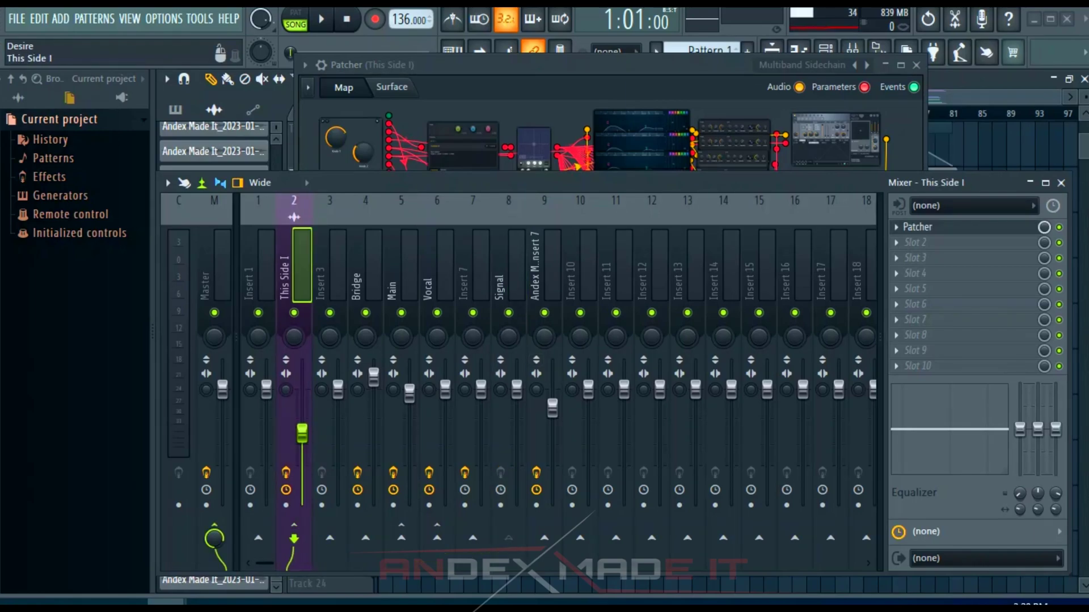
Step: Enable From FL Studio's Signal audio output and wire it into Connect Sidechain Here
left_click(917, 226)
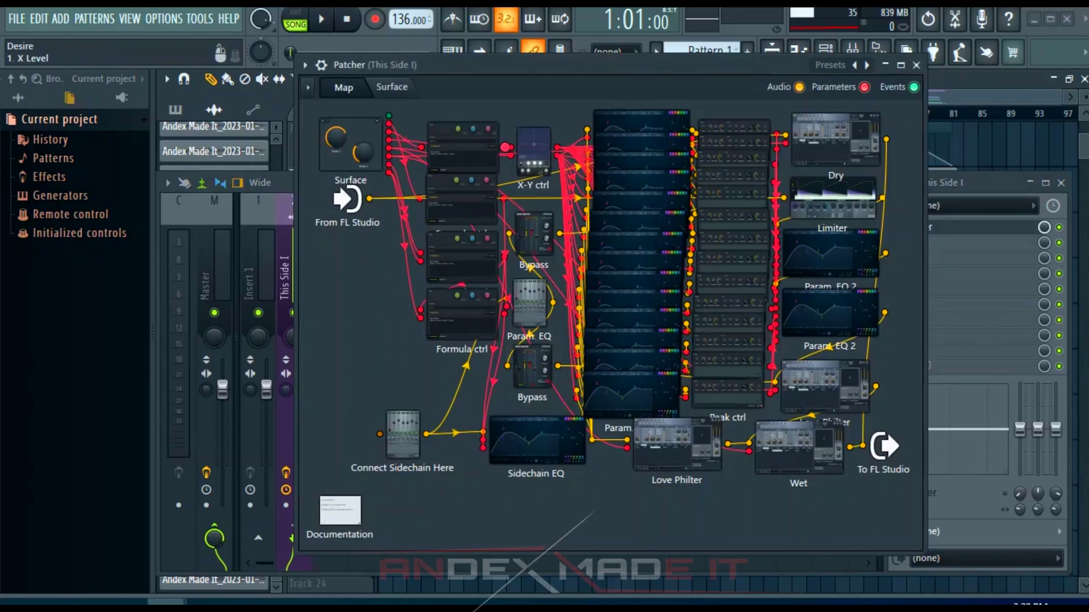
right_click(348, 203)
mouse_move(448, 236)
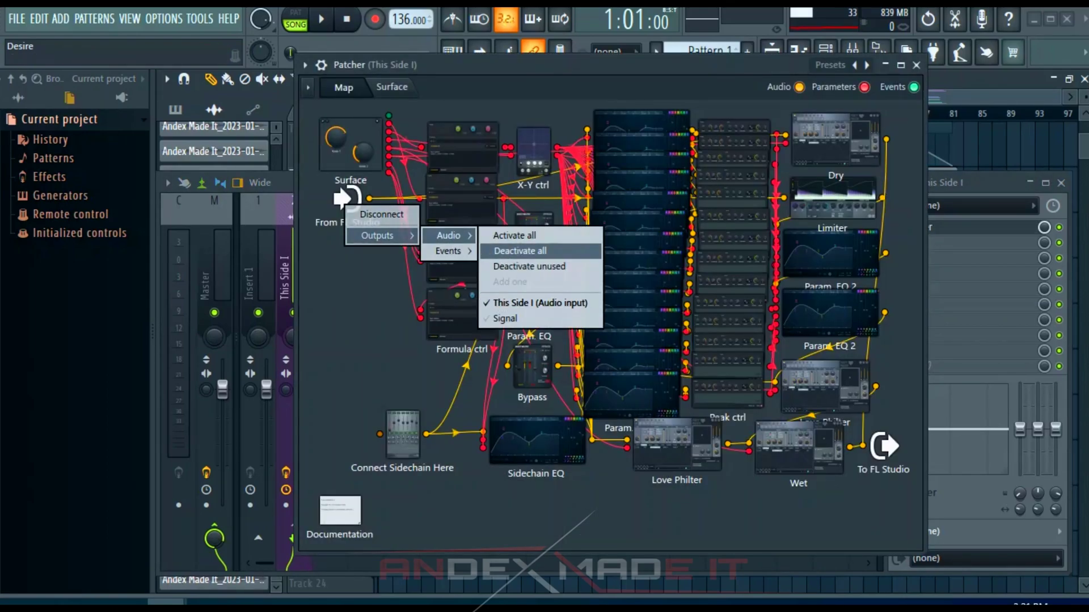
left_click(511, 318)
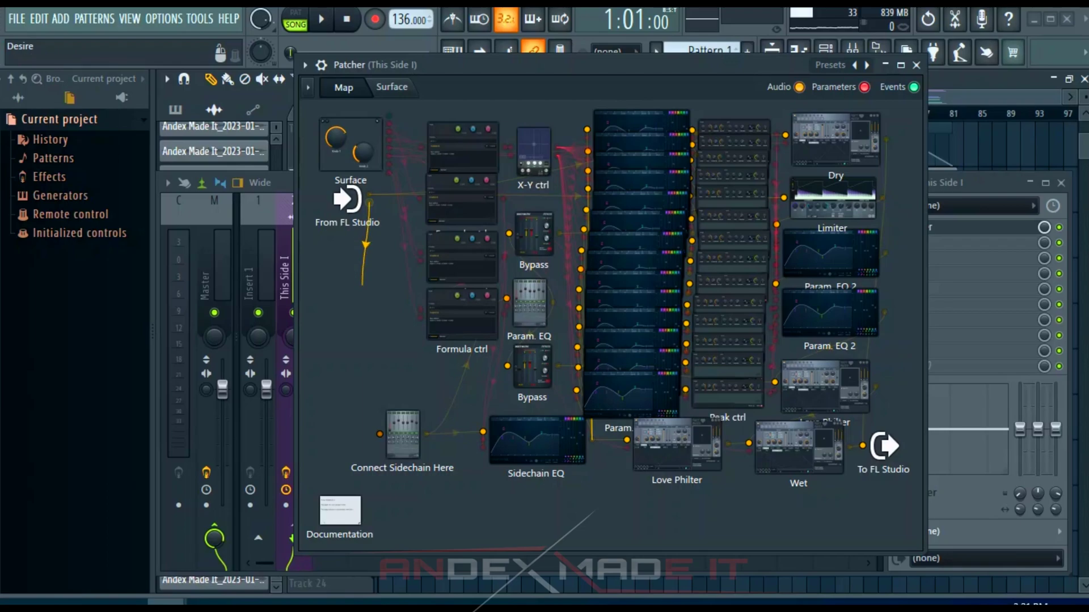
left_click_drag(365, 395, 380, 434)
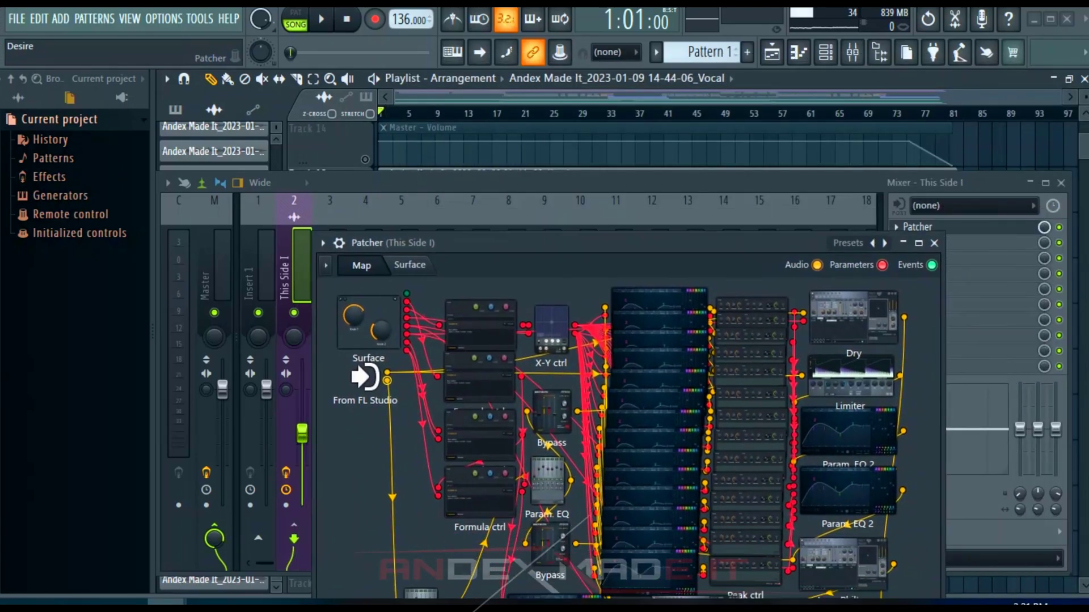
left_click_drag(383, 64, 468, 144)
Step: Show Patcher's Surface tab, rearrange the Patcher and mixer windows, and change other tracks' mutes
left_click(478, 166)
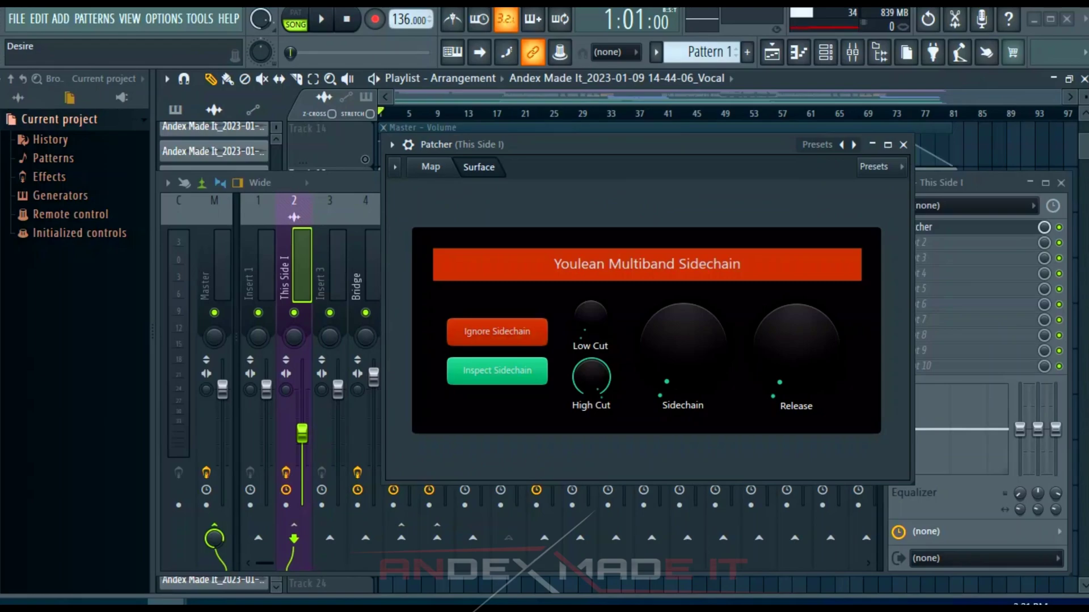
mouse_move(476, 143)
left_mouse_down()
mouse_move(247, 514)
mouse_move(400, 482)
left_mouse_up()
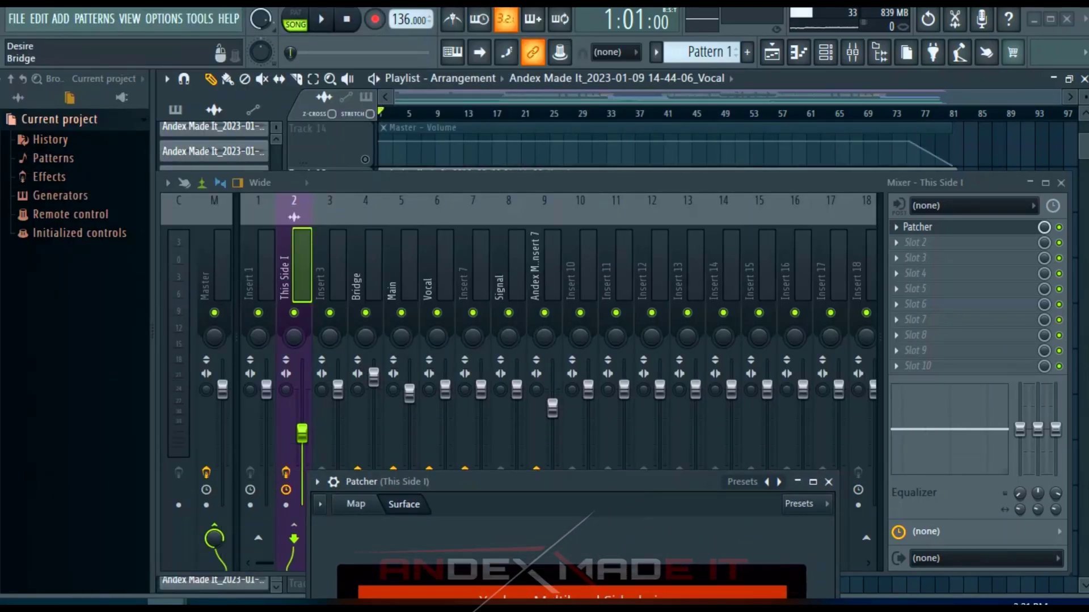
left_click_drag(509, 200, 521, 93)
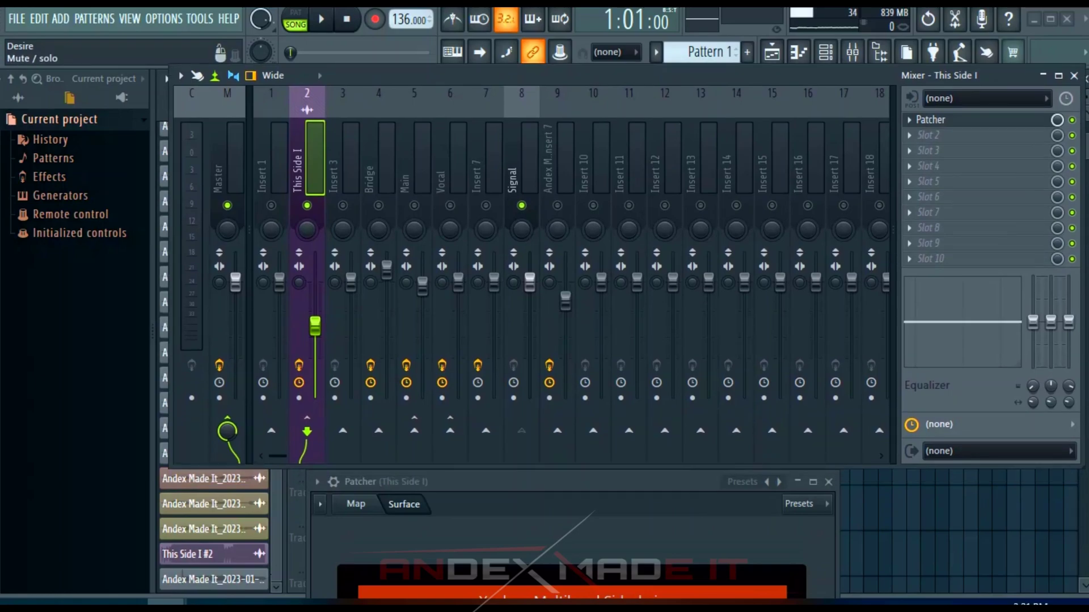
left_click(307, 205)
mouse_move(511, 481)
left_mouse_down()
mouse_move(503, 384)
mouse_move(581, 125)
left_mouse_up()
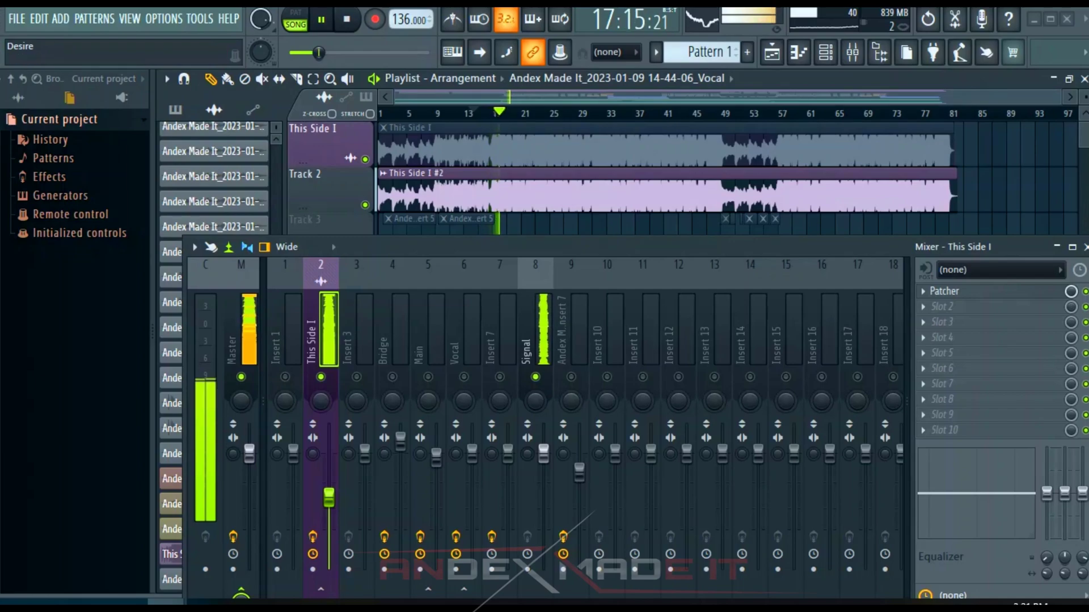
Step: Set the Multiband Sidechain knob to about 45% and play the mix to listen
key("space")
left_click(944, 291)
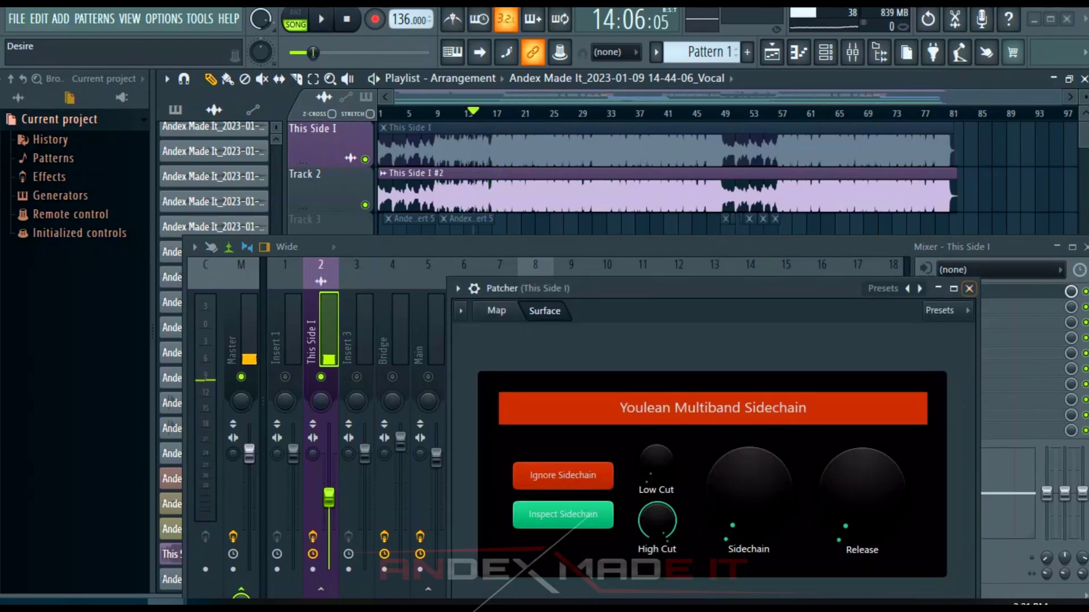
left_click_drag(647, 288, 652, 136)
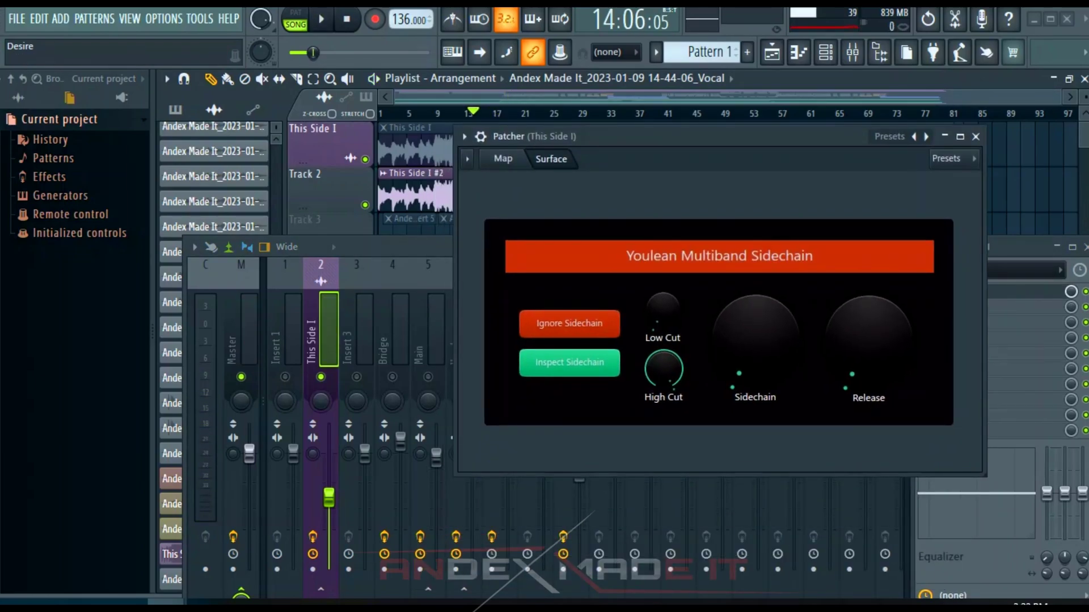
left_click_drag(755, 334, 754, 326)
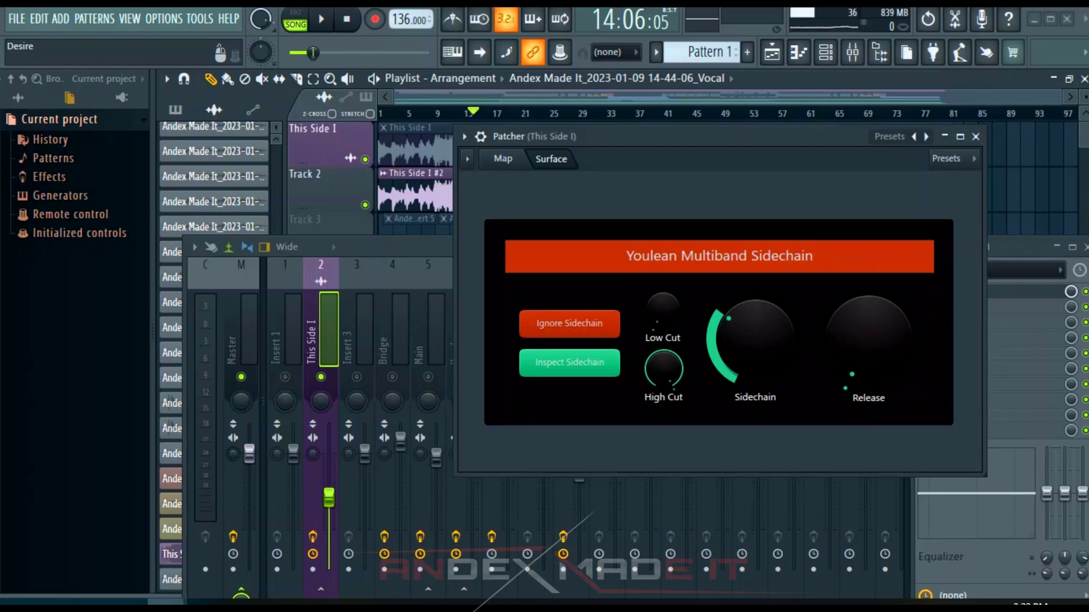
left_click_drag(754, 327, 755, 331)
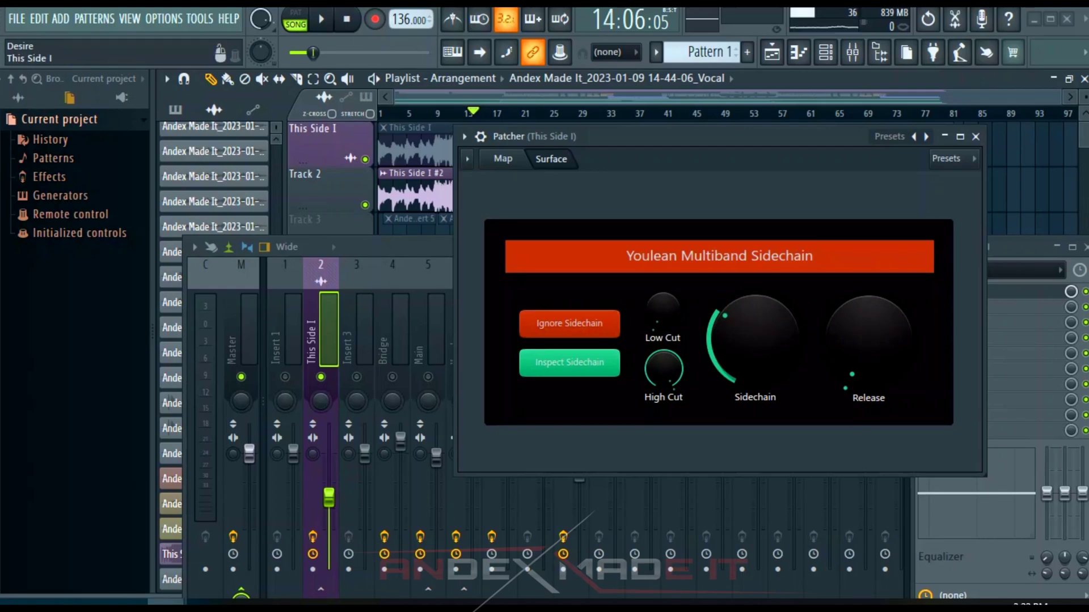
key("space")
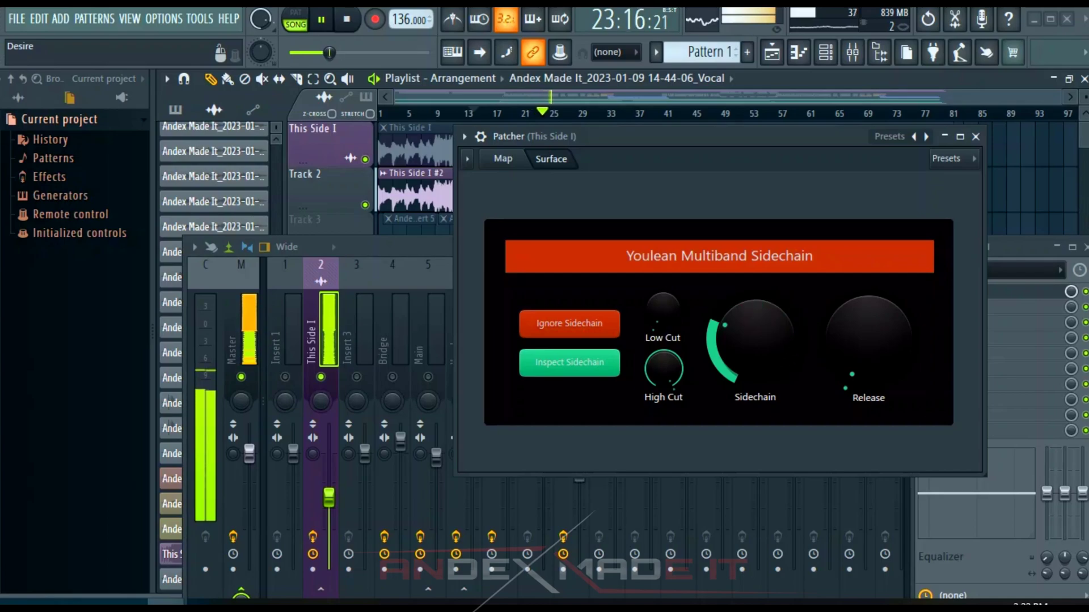
key("space")
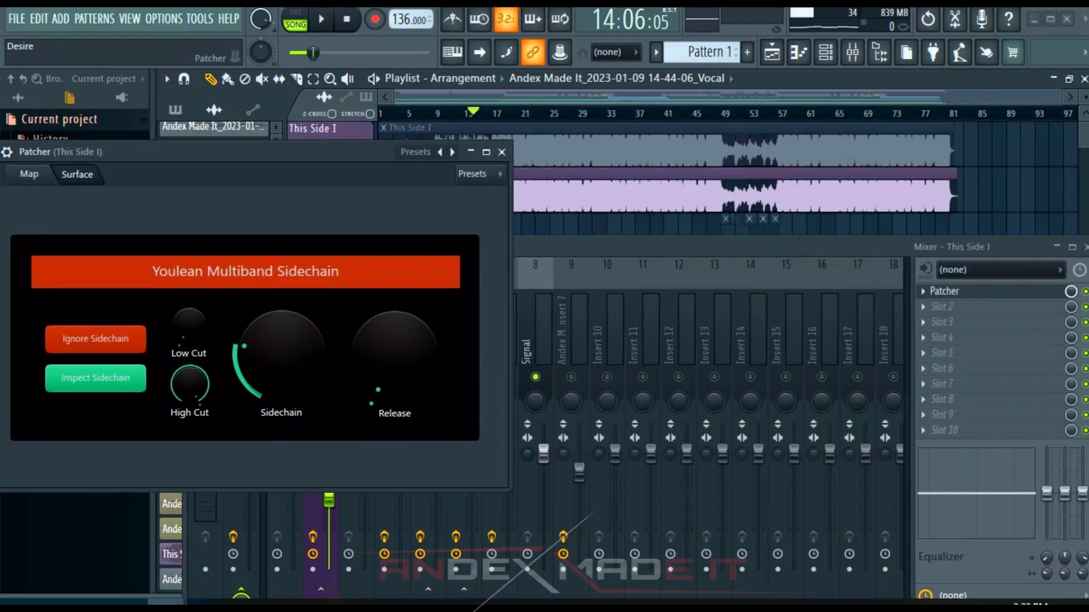
Step: Move the sidechain window aside and inspect the Vocal and Main mixer inserts
left_click_drag(680, 136, 136, 404)
left_click(472, 332)
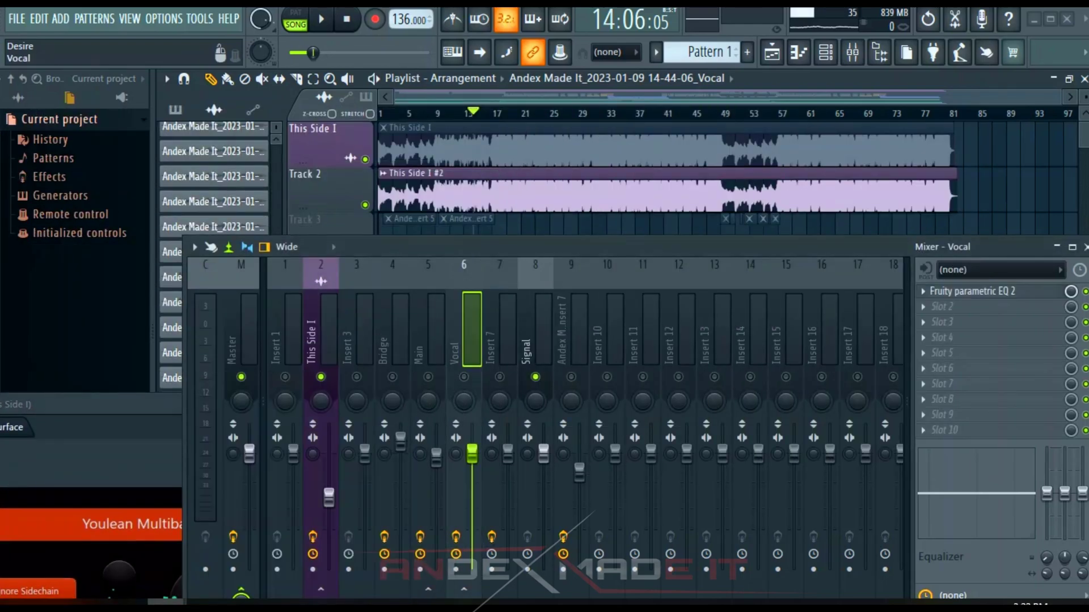
left_click(435, 332)
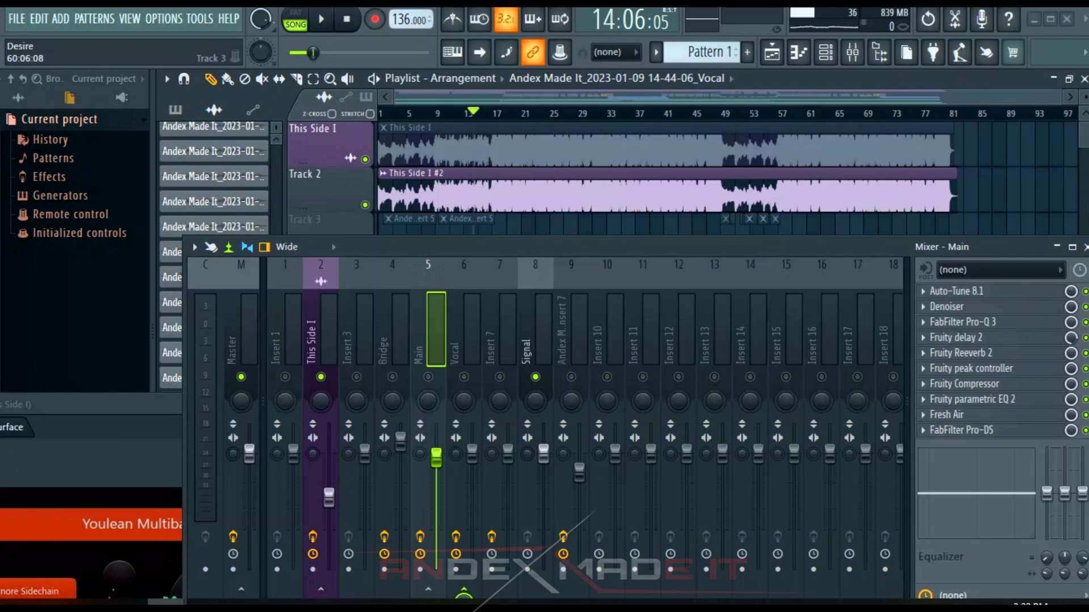
Step: Centre the Multiband Sidechain window, bring the mixer back and start song playback
key("F9")
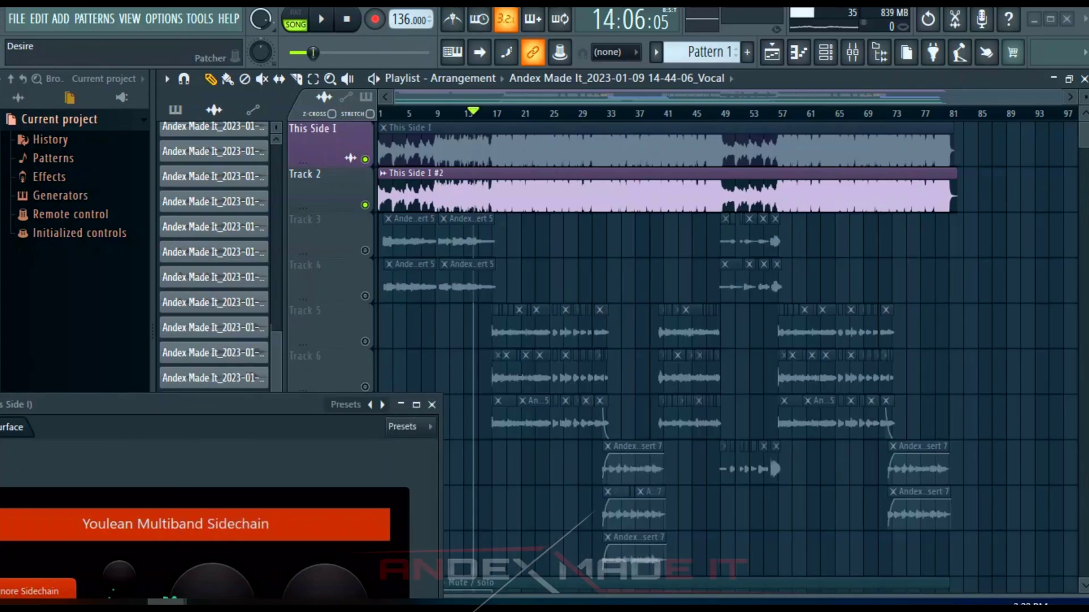
left_click_drag(256, 404, 737, 211)
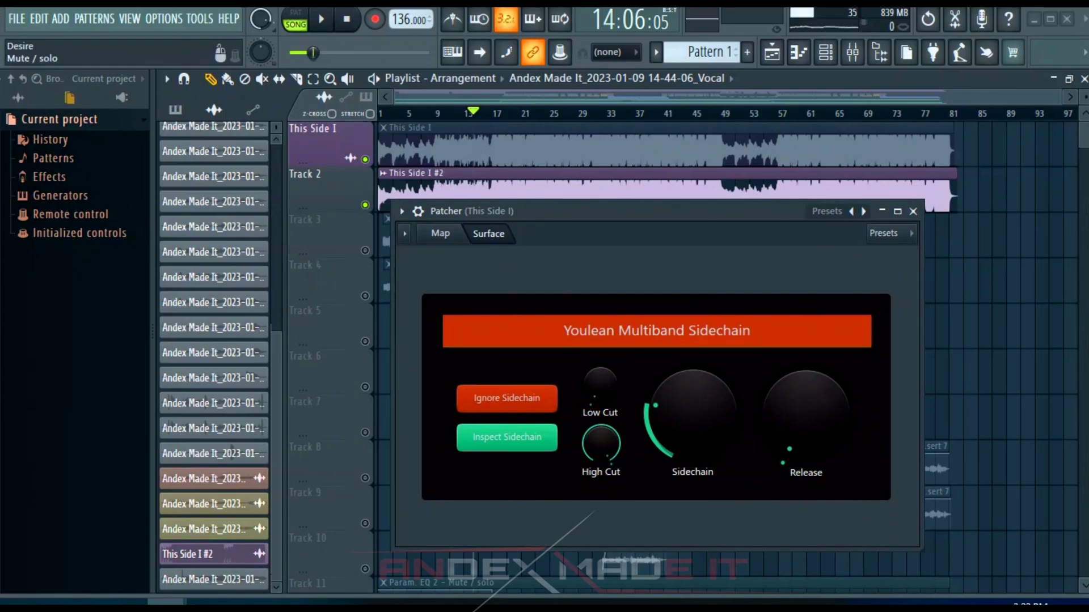
key("F9")
key("space")
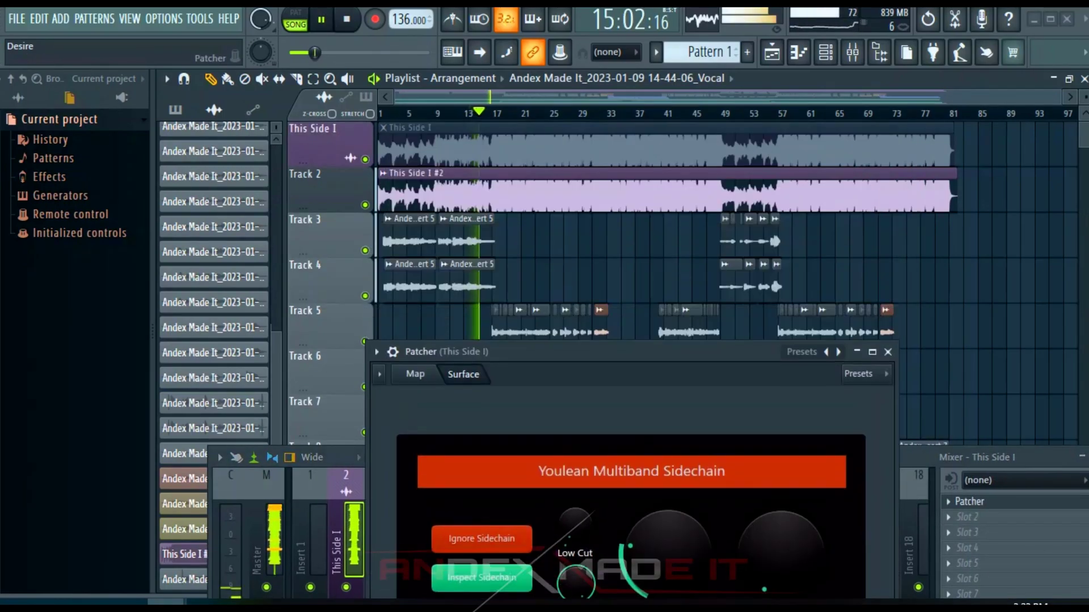
scroll(768, 136, "down", 4)
scroll(769, 136, "down", 1)
scroll(767, 135, "down", 2)
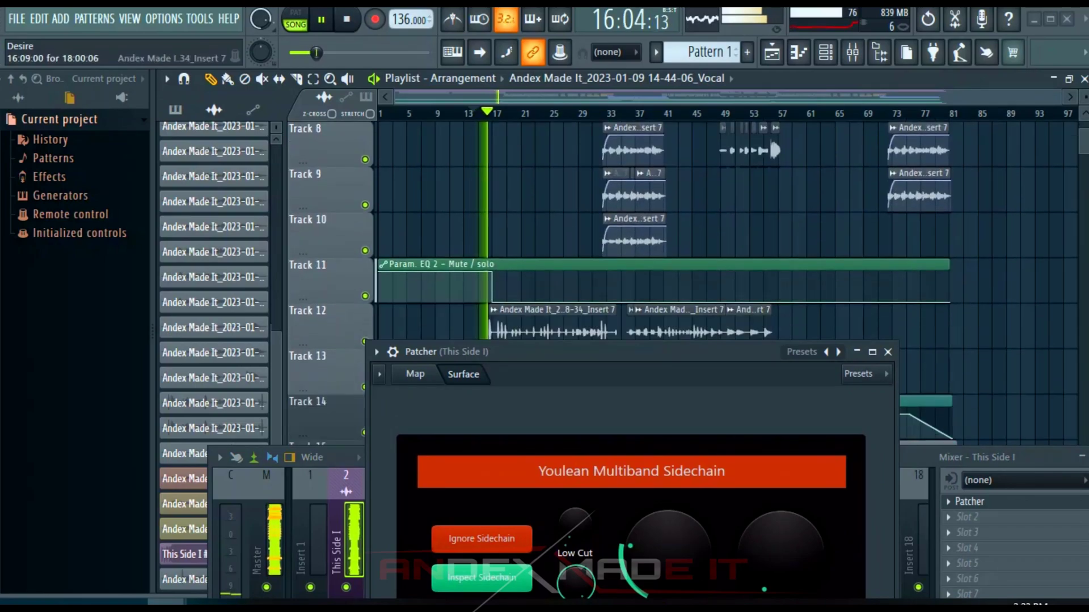
Step: Enlarge the mixer and sweep the Sidechain amount to nearly full, then about a quarter
left_click_drag(596, 352, 625, 74)
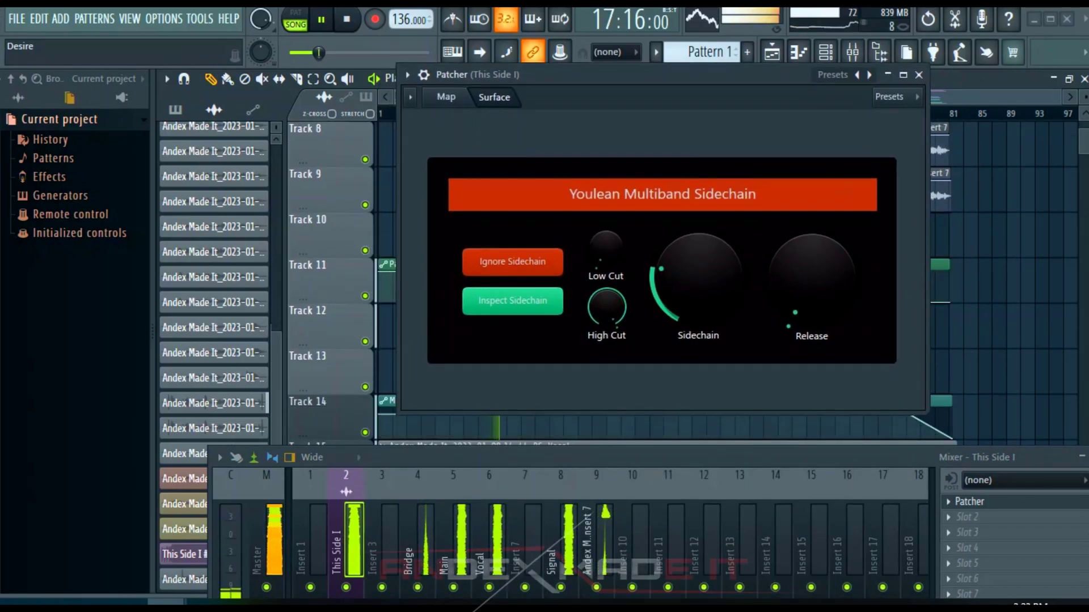
left_click_drag(596, 457, 596, 315)
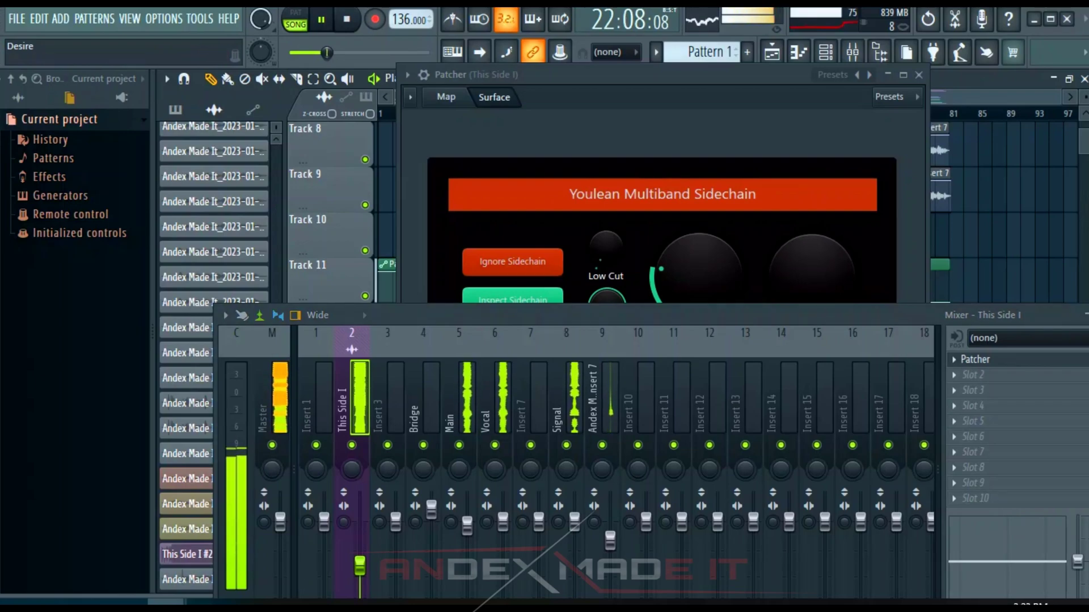
left_click(647, 75)
left_click_drag(698, 281, 697, 222)
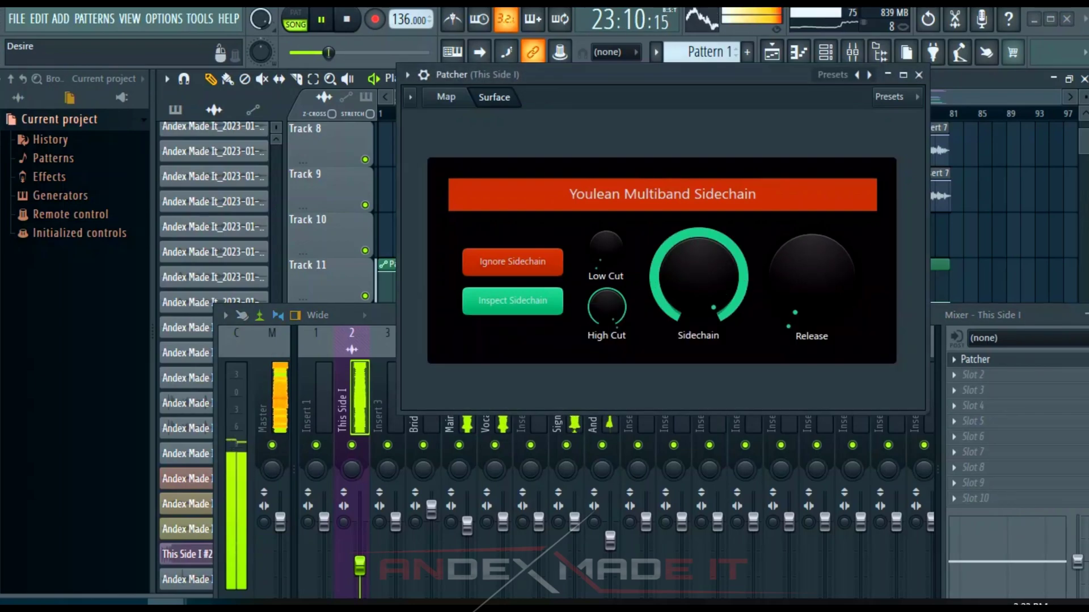
left_click_drag(698, 273, 698, 341)
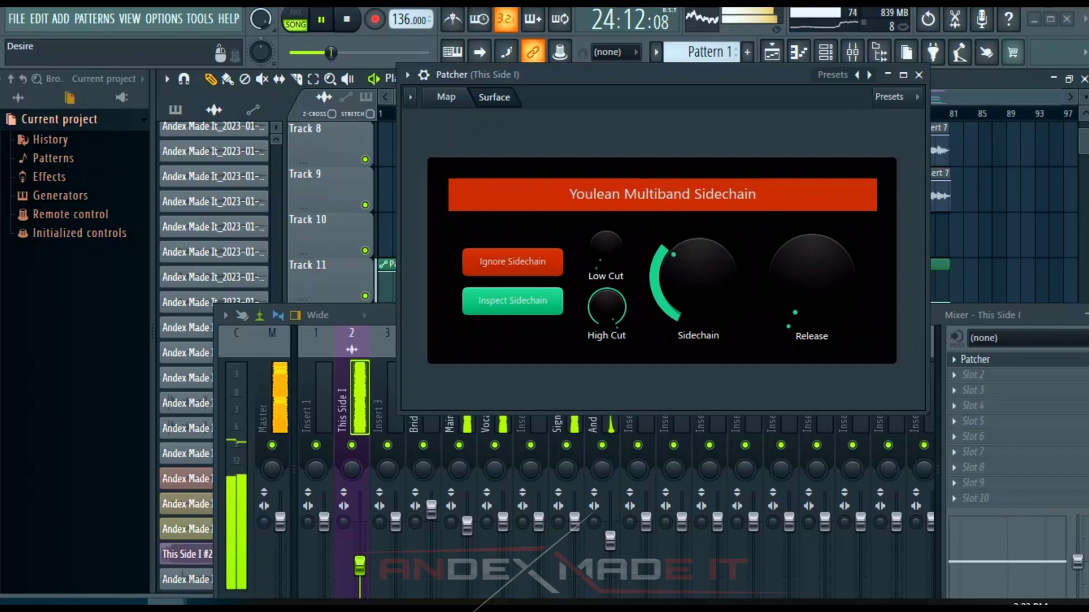
Step: Reduce the Sidechain amount slightly, audition the mix, and close the sidechain plugin window
key("space")
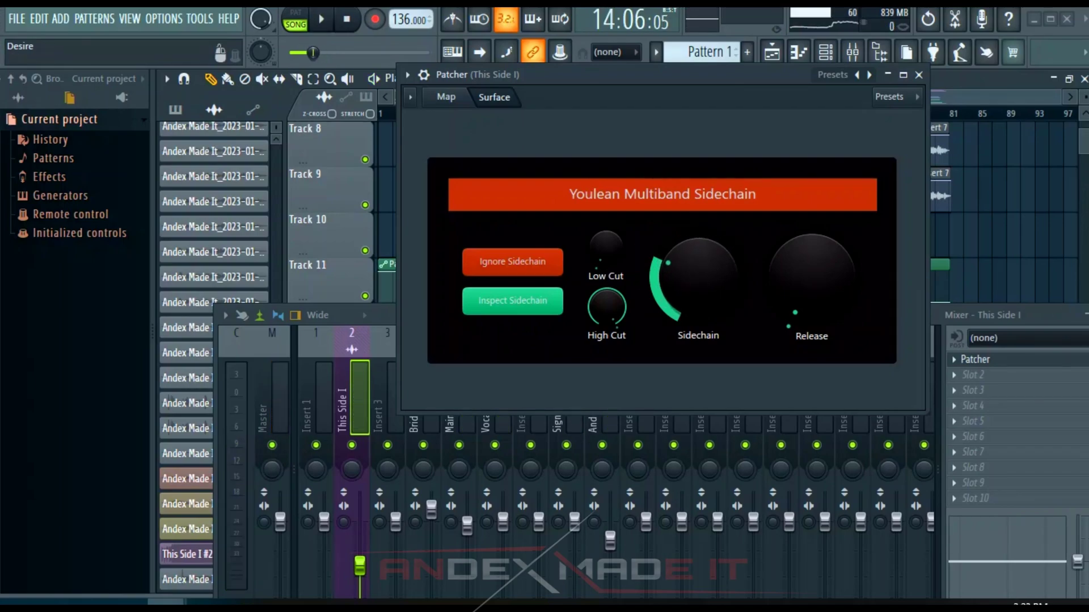
left_click_drag(697, 281, 698, 273)
key("F9")
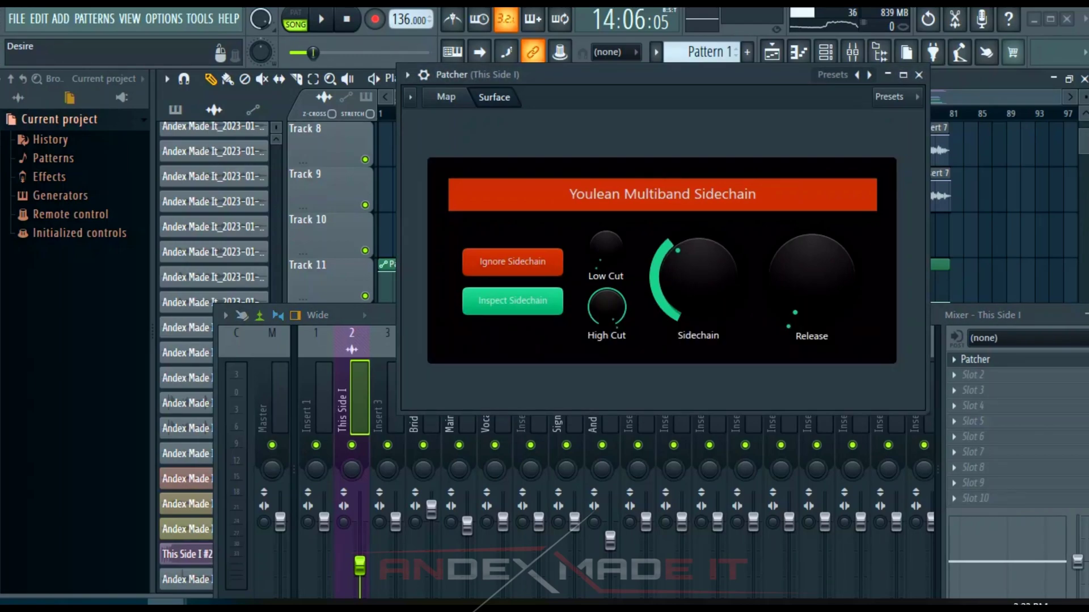
key("space")
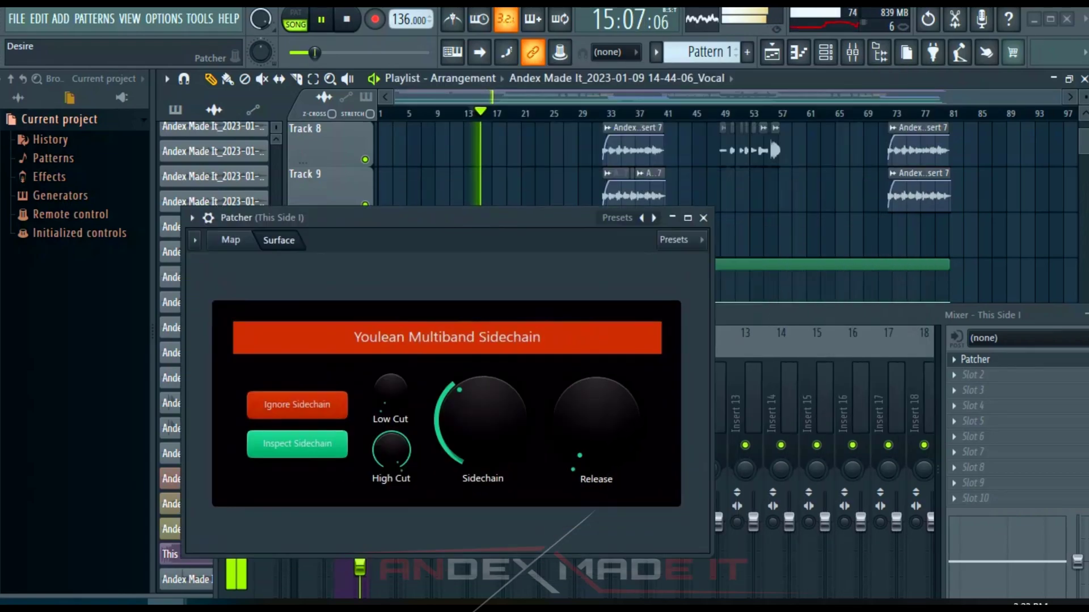
key("space")
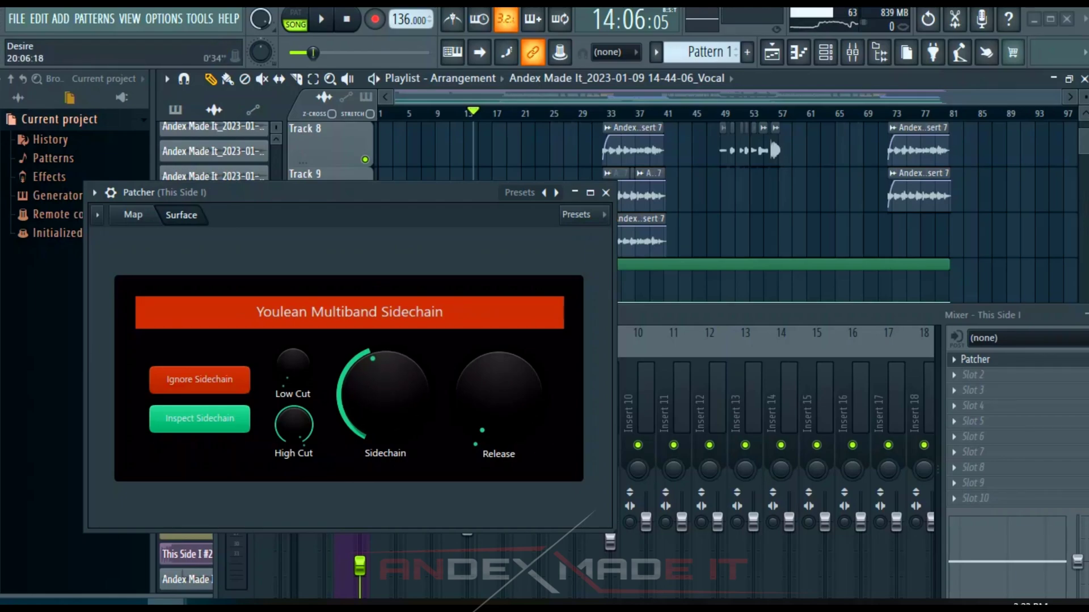
key("space")
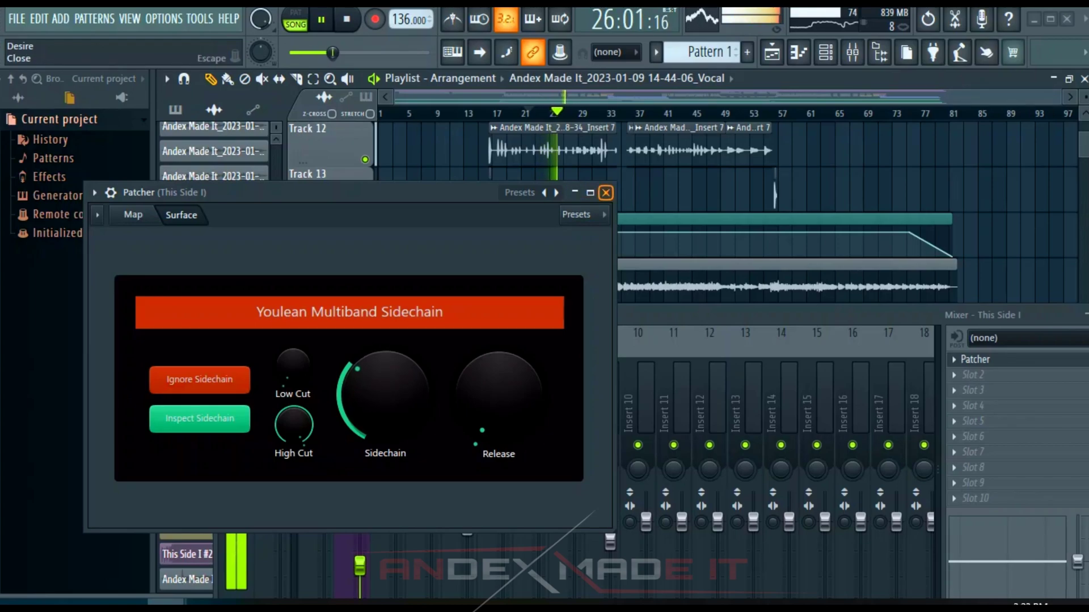
left_click(605, 193)
left_click_drag(511, 313, 489, 162)
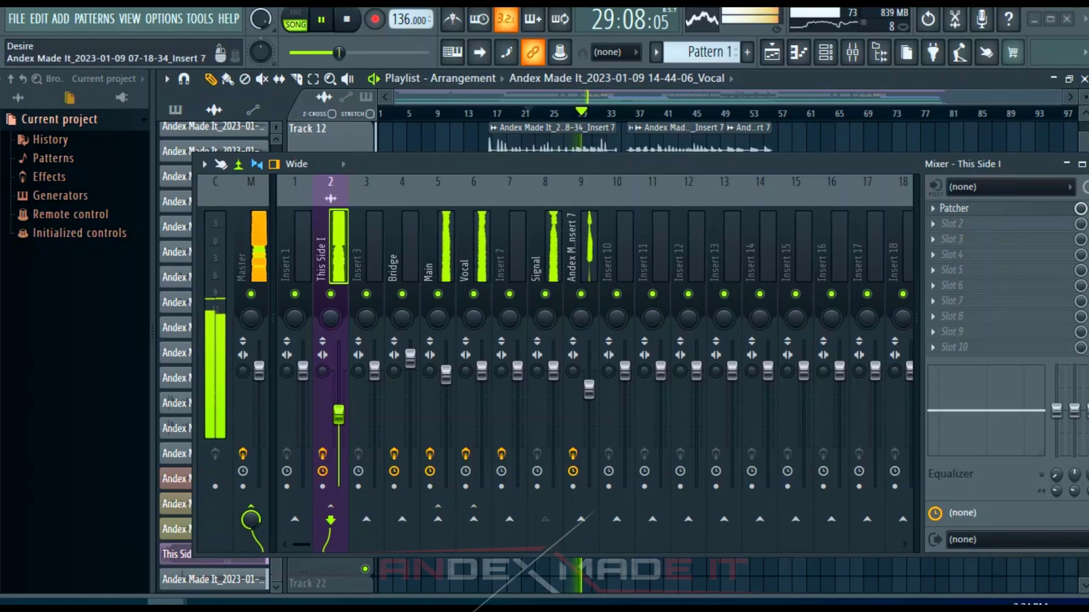
Step: Move the Mixer over the playlist and back down while the mix plays
left_click_drag(489, 163, 396, 405)
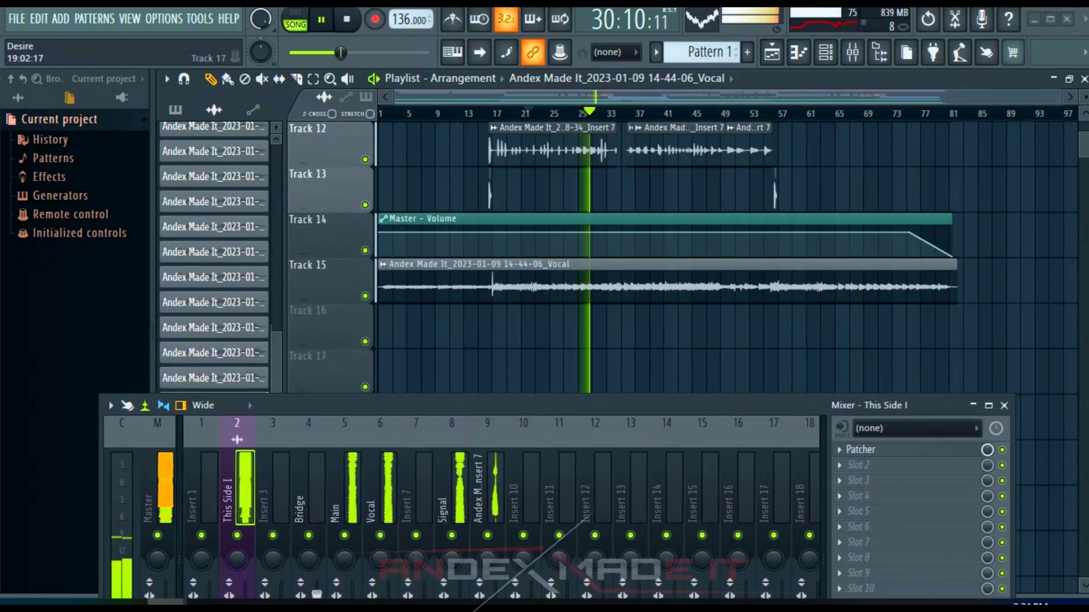
scroll(350, 158, "up", 4)
scroll(350, 158, "up", 1)
scroll(350, 159, "up", 3)
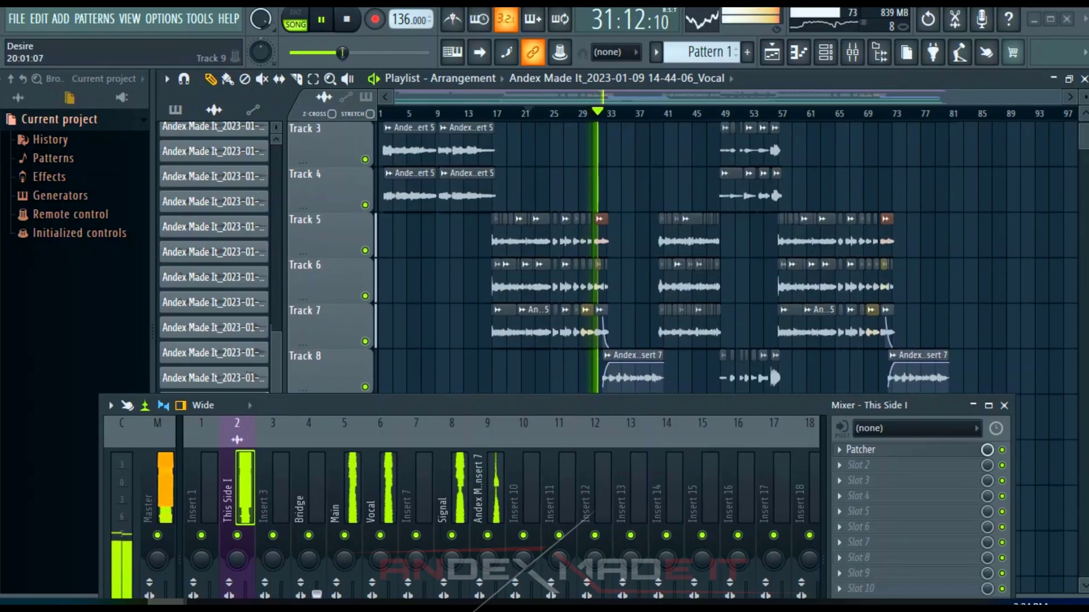
scroll(350, 159, "up", 3)
scroll(350, 158, "down", 1)
scroll(349, 158, "down", 2)
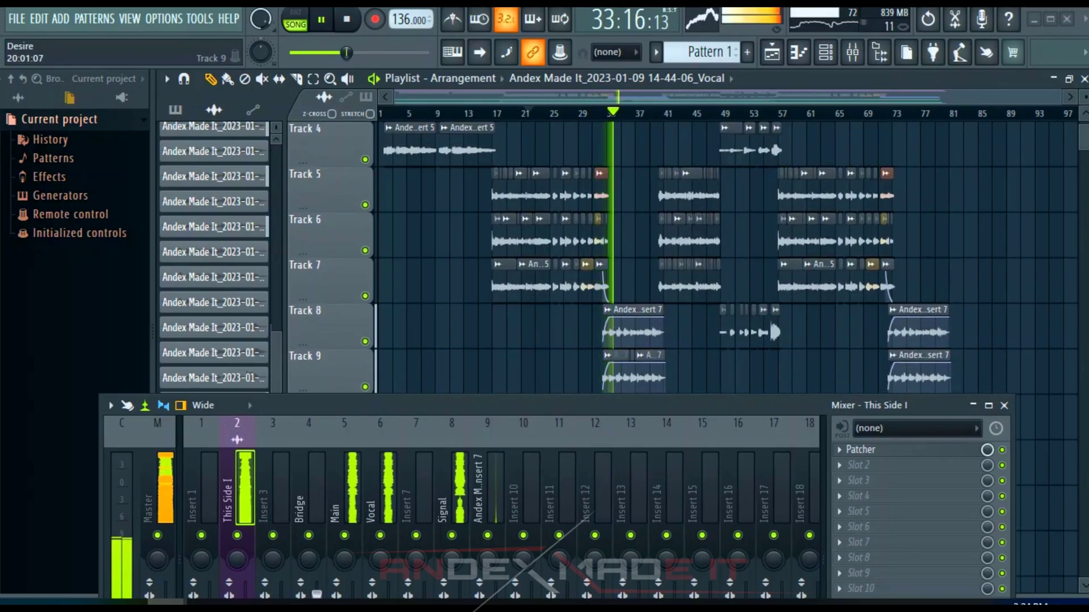
scroll(682, 256, "down", 1)
scroll(681, 255, "down", 3)
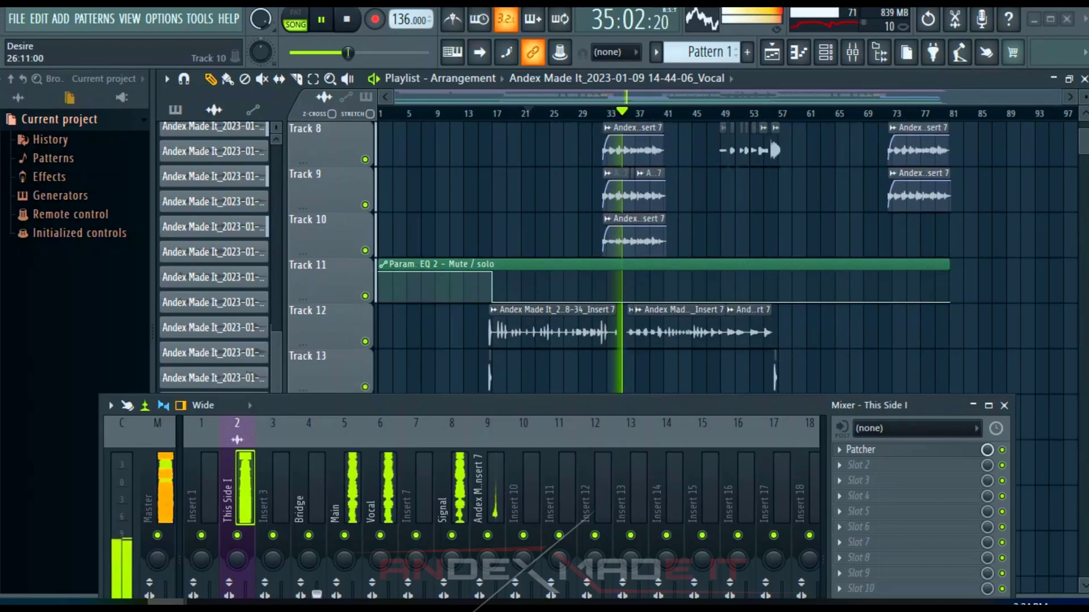
scroll(681, 256, "up", 1)
scroll(681, 256, "up", 2)
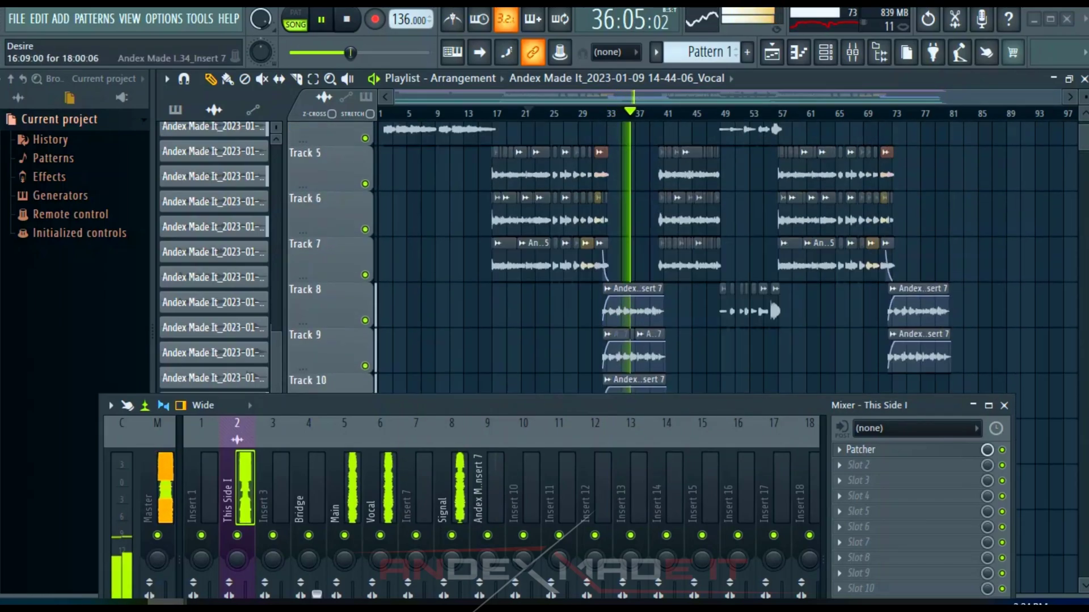
scroll(681, 256, "up", 2)
left_click_drag(510, 405, 567, 162)
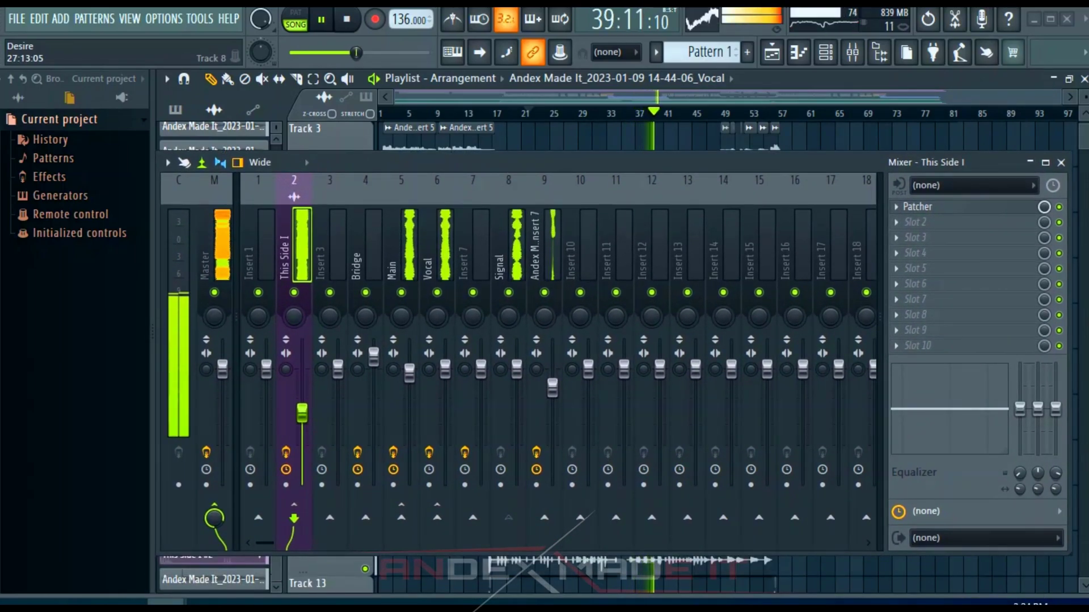
left_click_drag(567, 162, 575, 307)
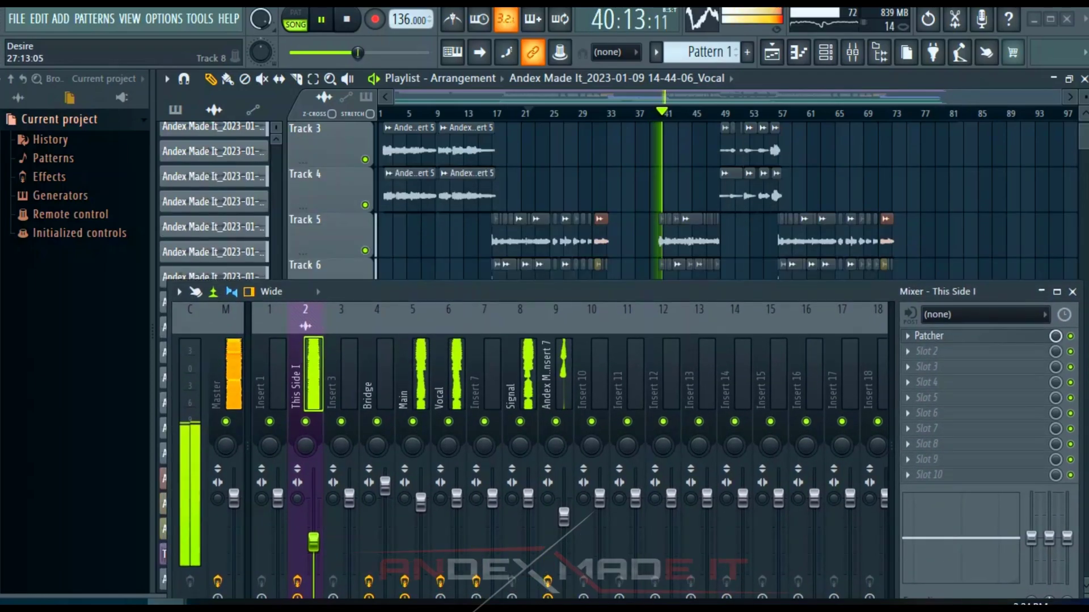
scroll(719, 209, "down", 2)
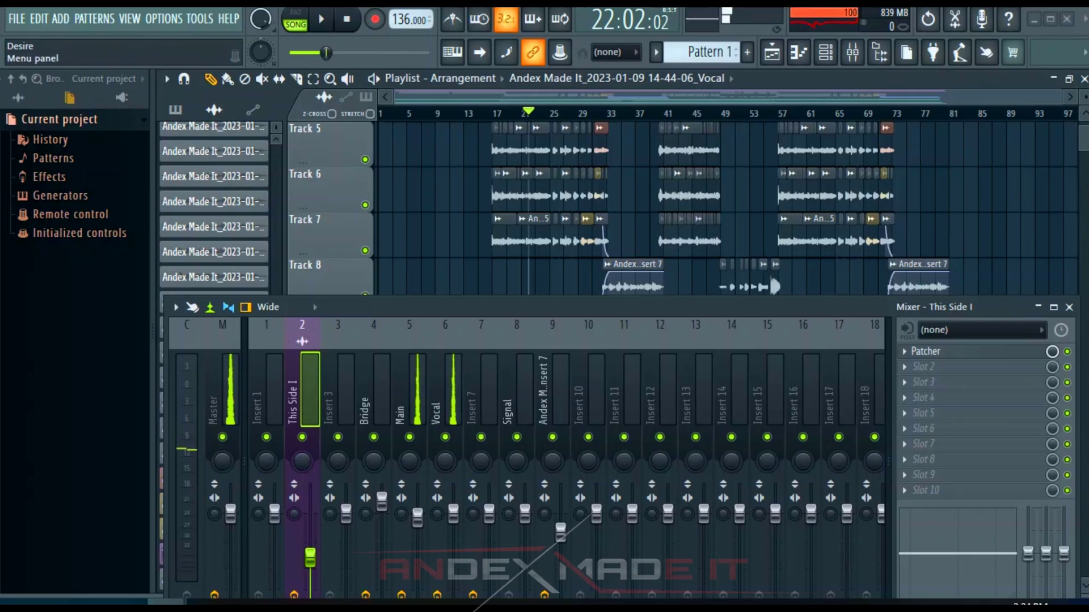
Step: Run the 'Switch smart disable for all plugins' macro from Tools > Macros
left_click(199, 18)
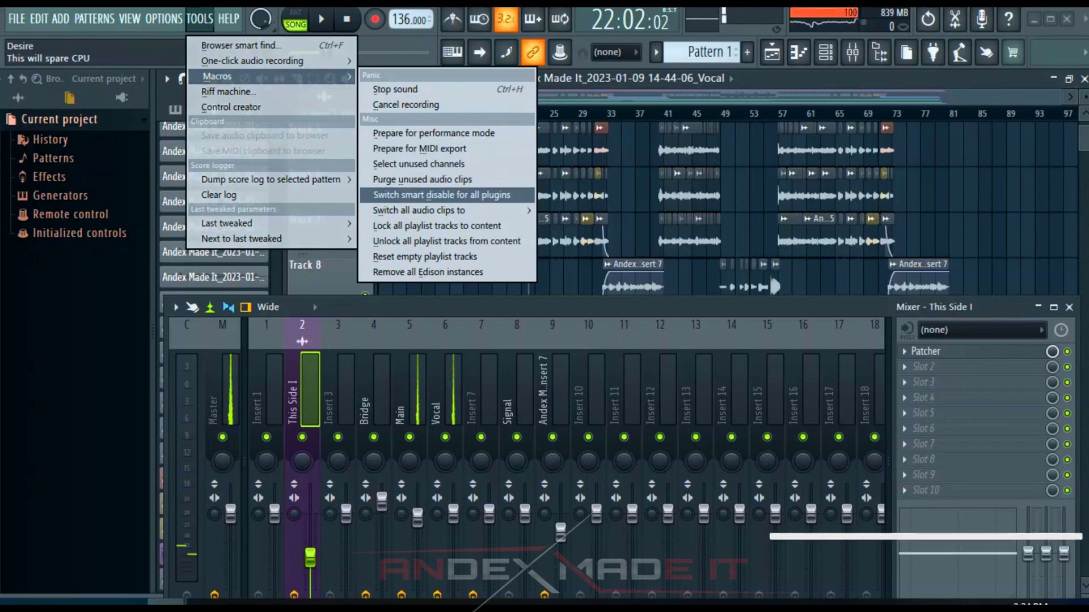
left_click(439, 195)
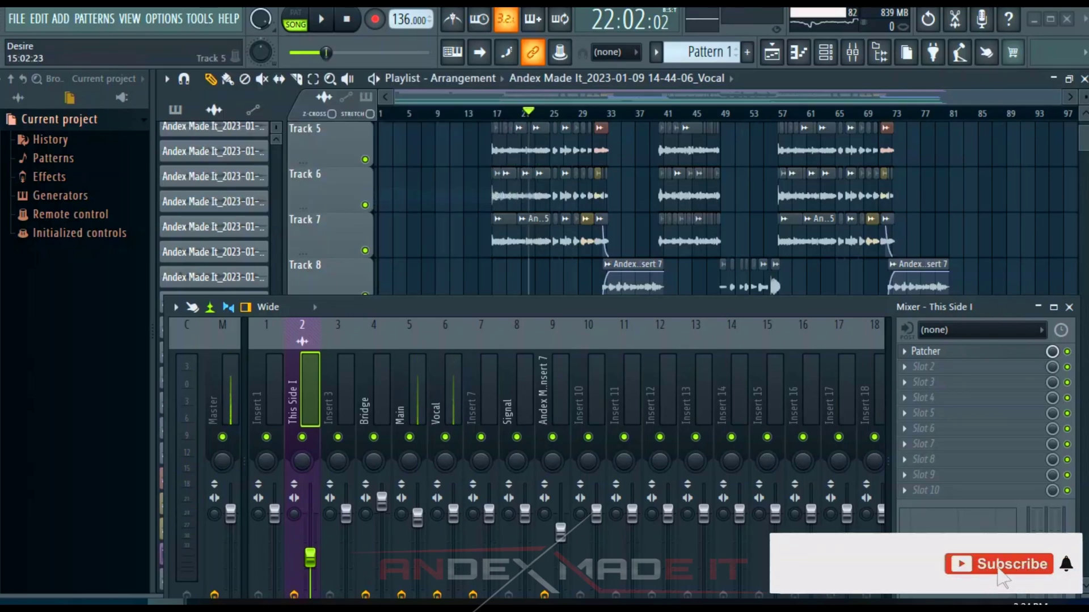